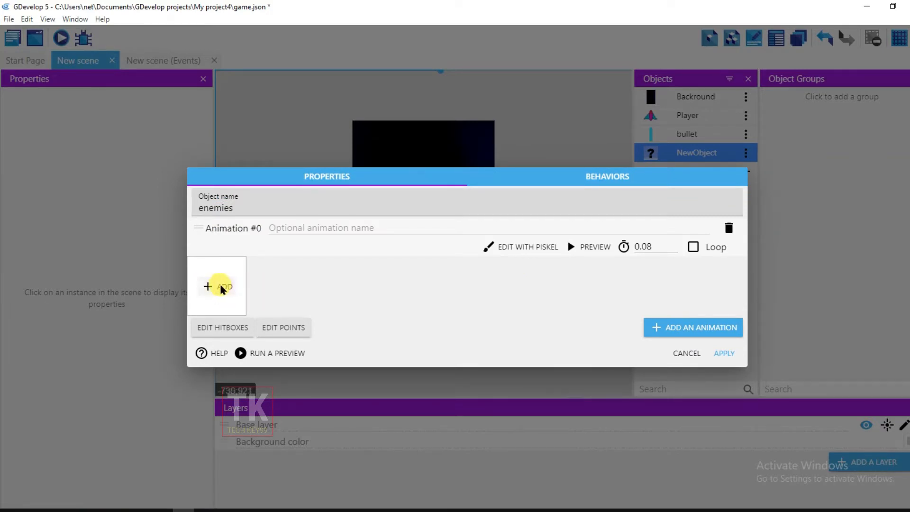
Open the empty animation of the enemies object in the Piskel editor and maximize the editor window.
{"action": "left_click", "coordinate": [236, 287]}
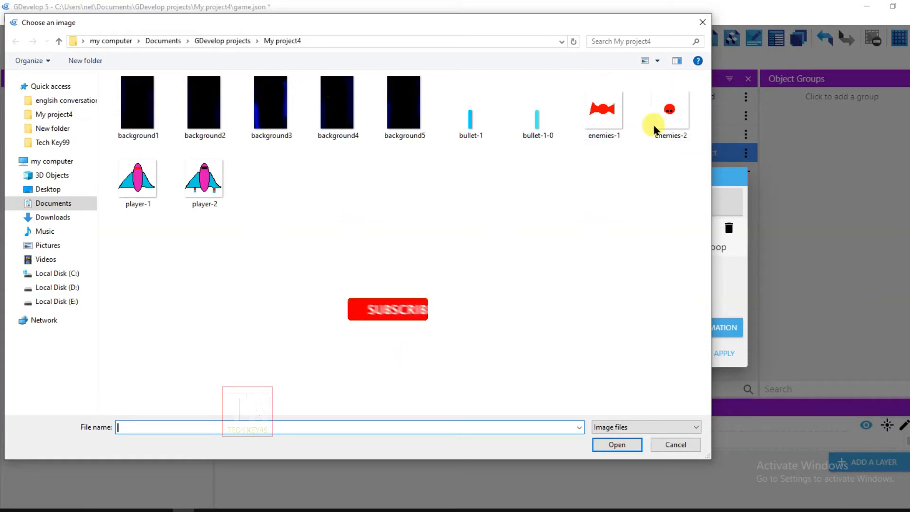
{"action": "left_click", "coordinate": [670, 446]}
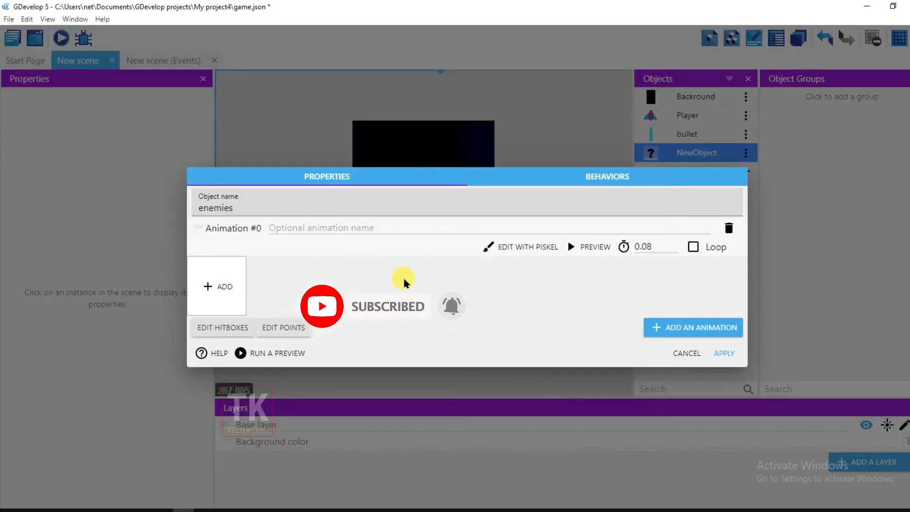
{"action": "left_click", "coordinate": [521, 247]}
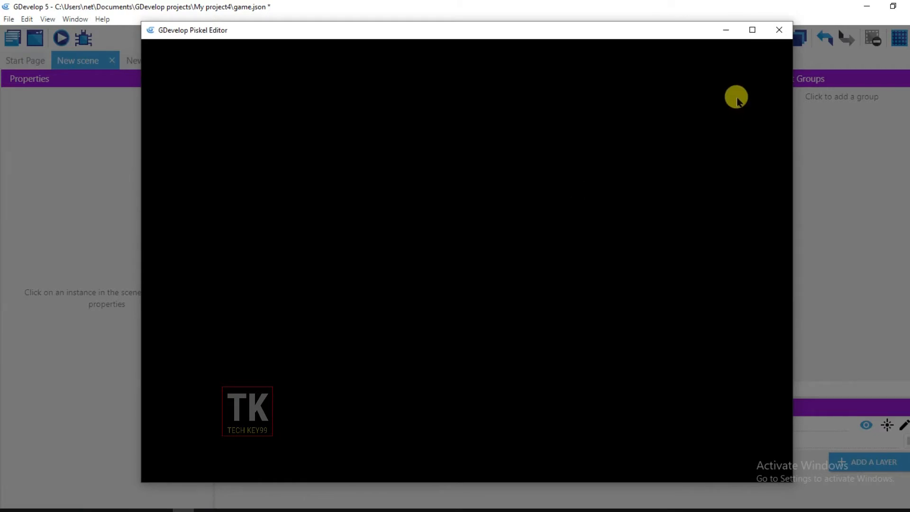
{"action": "left_click", "coordinate": [752, 30]}
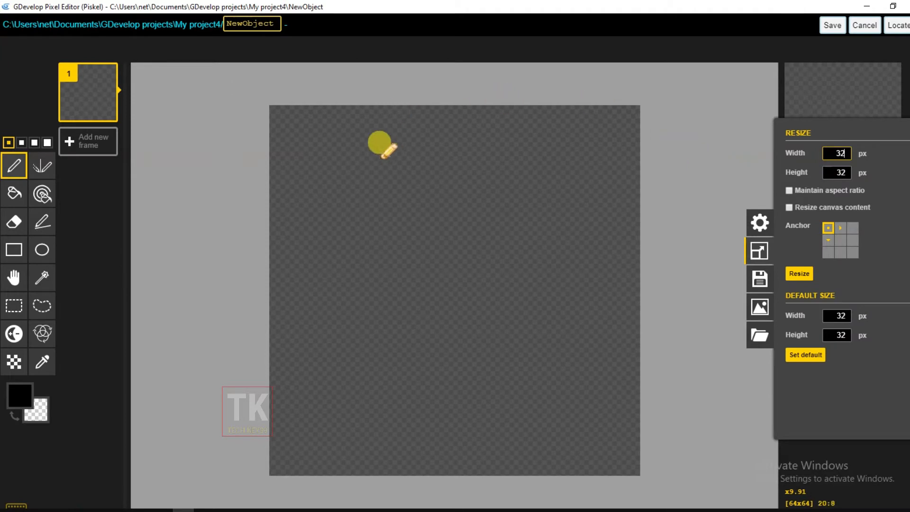
Draw a black circle outline with the Circle tool and move it to around the middle of the canvas.
{"action": "left_click", "coordinate": [41, 251]}
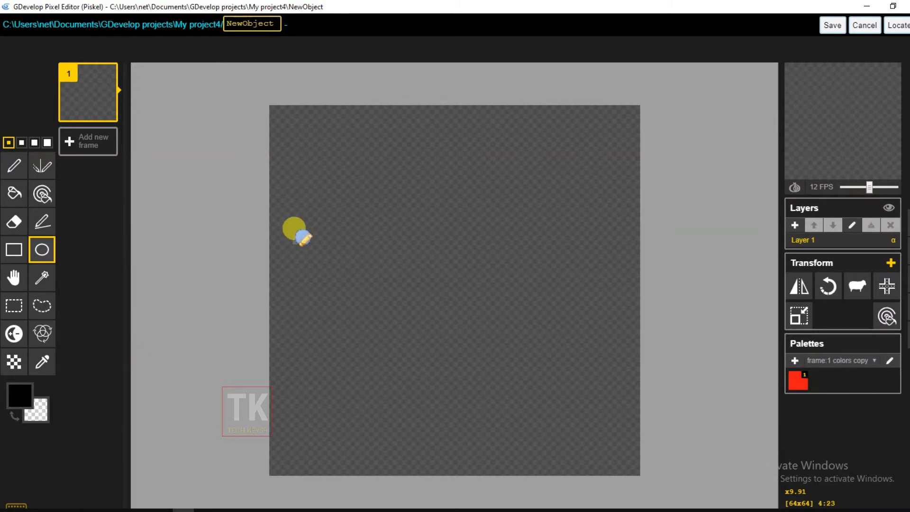
{"action": "left_click_drag", "start_coordinate": [324, 165], "coordinate": [467, 290]}
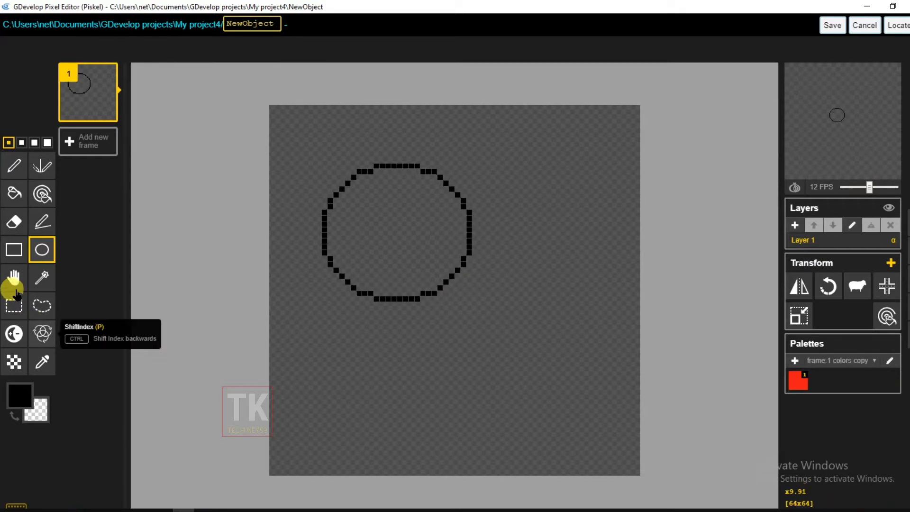
{"action": "left_click", "coordinate": [13, 278]}
{"action": "left_click_drag", "start_coordinate": [384, 239], "coordinate": [448, 311]}
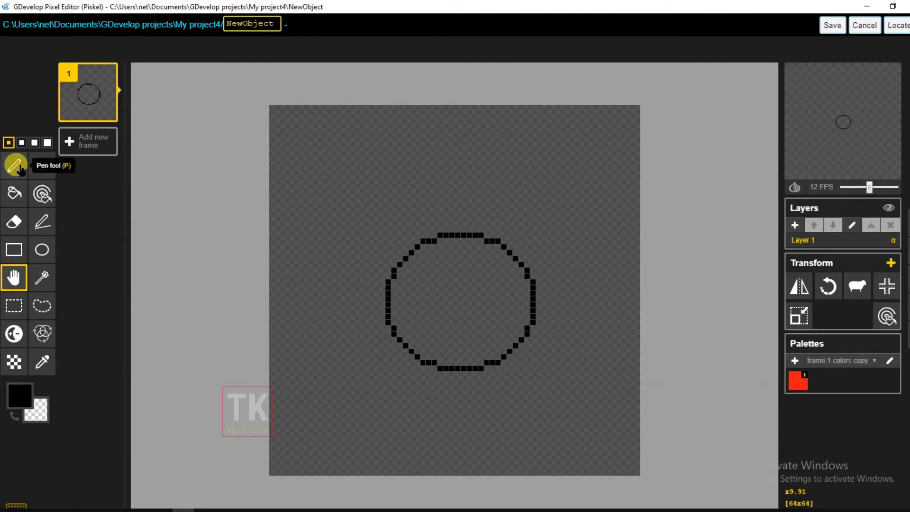
Draw a closed black wing outline freehand with the Pen tool on each side of the circle.
{"action": "left_click", "coordinate": [19, 166]}
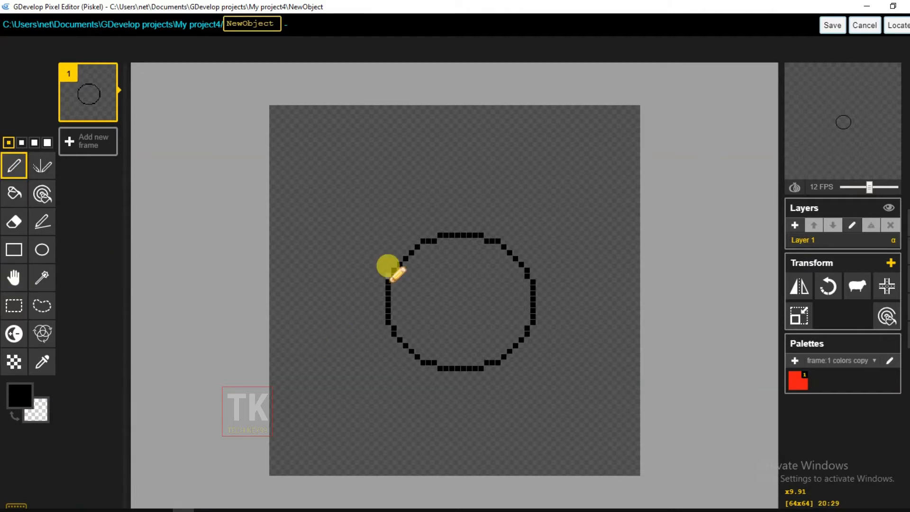
{"action": "mouse_move", "coordinate": [397, 256]}
{"action": "left_mouse_down"}
{"action": "mouse_move", "coordinate": [315, 205]}
{"action": "mouse_move", "coordinate": [297, 418]}
{"action": "mouse_move", "coordinate": [422, 357]}
{"action": "left_mouse_up"}
{"action": "mouse_move", "coordinate": [532, 264]}
{"action": "left_mouse_down"}
{"action": "mouse_move", "coordinate": [605, 205]}
{"action": "mouse_move", "coordinate": [613, 420]}
{"action": "mouse_move", "coordinate": [518, 349]}
{"action": "left_mouse_up"}
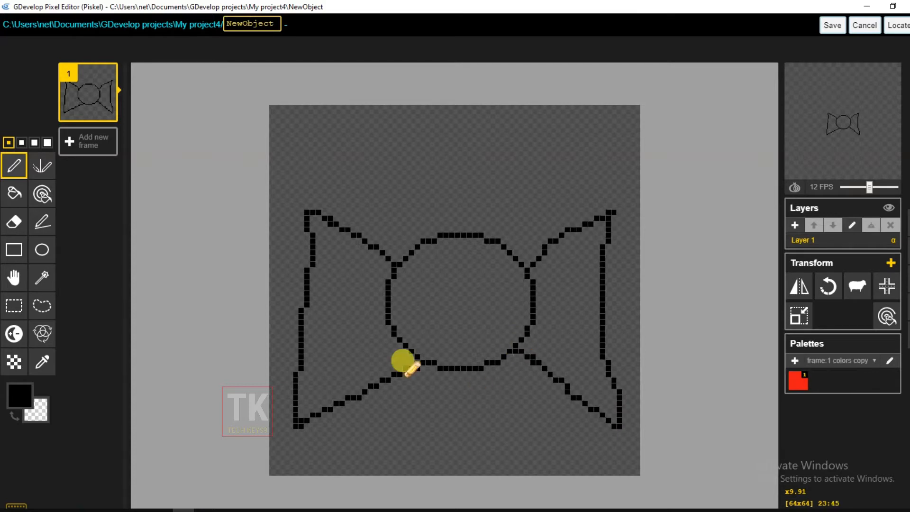
Set the primary colour to bright red and fill the circle and both wings with the paint bucket.
{"action": "left_click", "coordinate": [19, 398]}
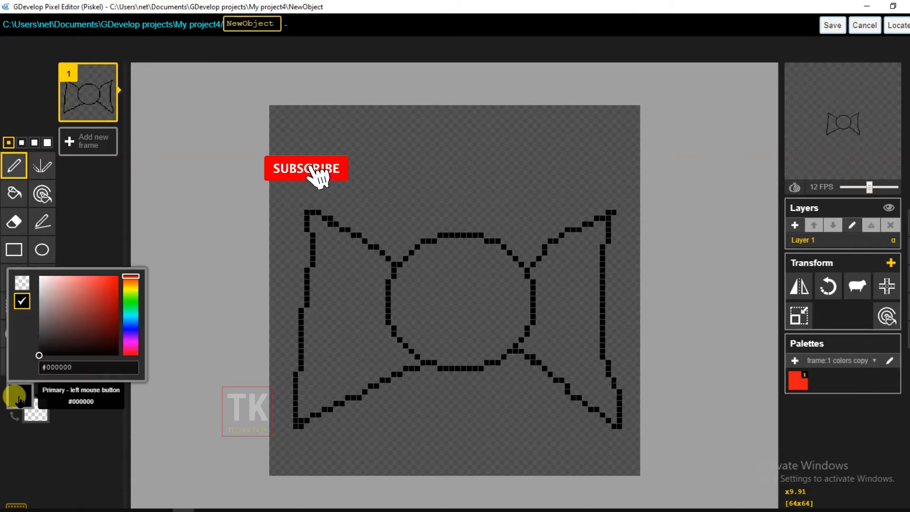
{"action": "left_click", "coordinate": [115, 277]}
{"action": "left_click", "coordinate": [109, 221]}
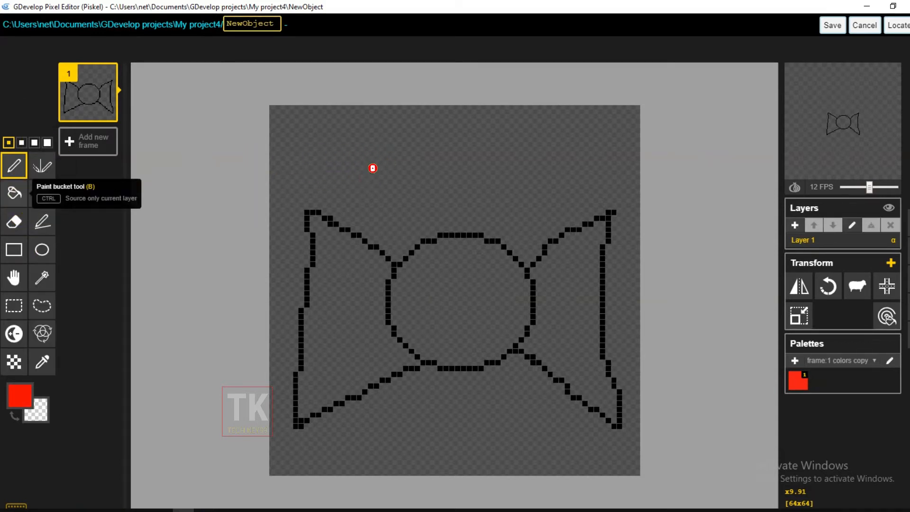
{"action": "left_click", "coordinate": [18, 198]}
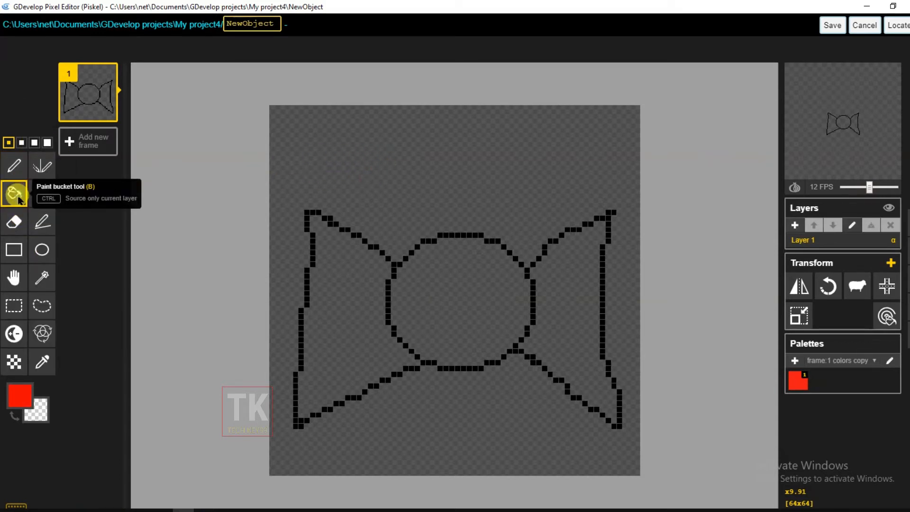
{"action": "left_click", "coordinate": [321, 301]}
{"action": "left_click", "coordinate": [467, 292]}
{"action": "left_click", "coordinate": [544, 301]}
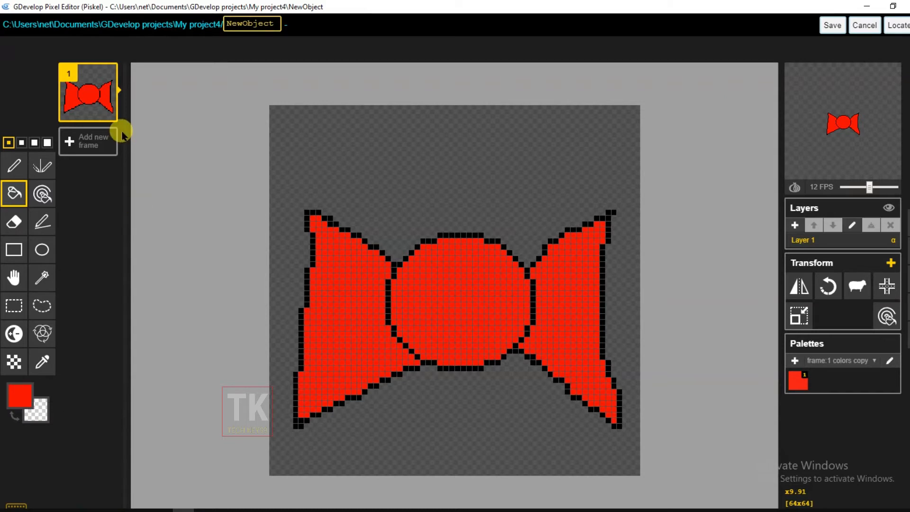
Duplicate the first frame and erase both wings from the copy with the 4-pixel eraser, keeping the red circle.
{"action": "mouse_move", "coordinate": [109, 116]}
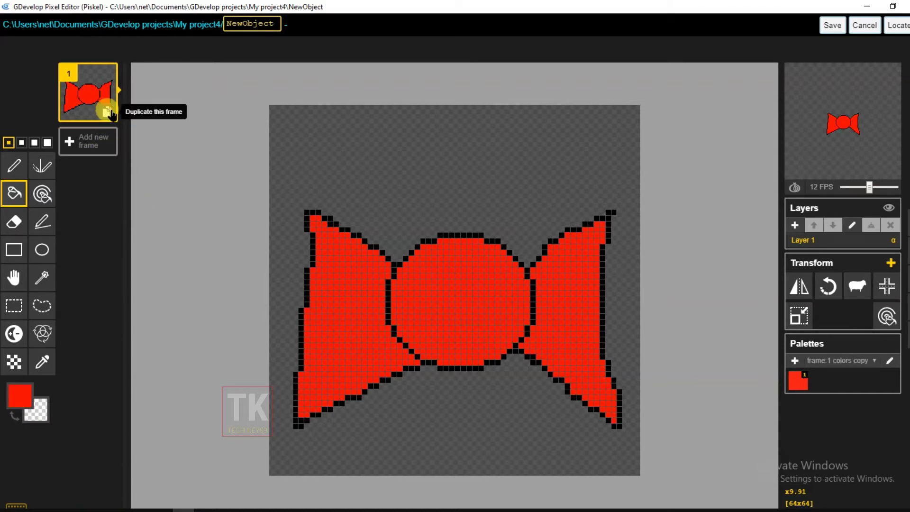
{"action": "left_click", "coordinate": [108, 112]}
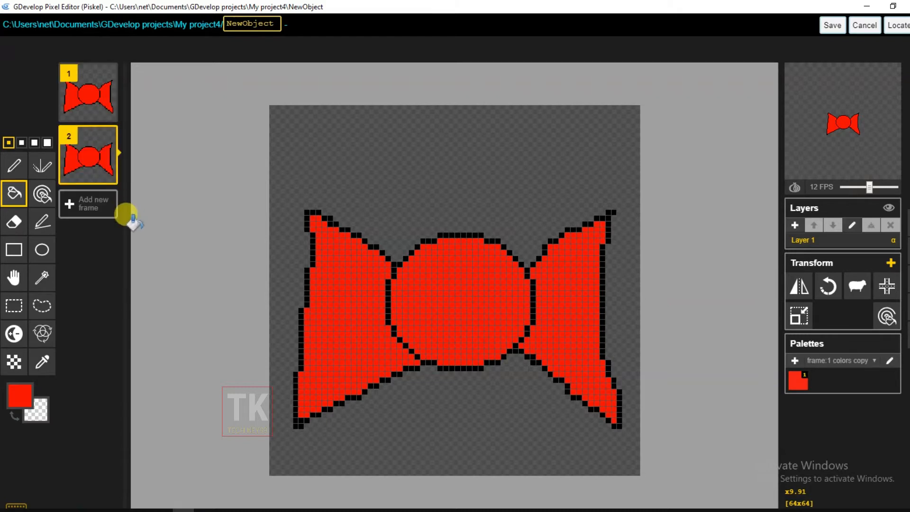
{"action": "left_click", "coordinate": [11, 225]}
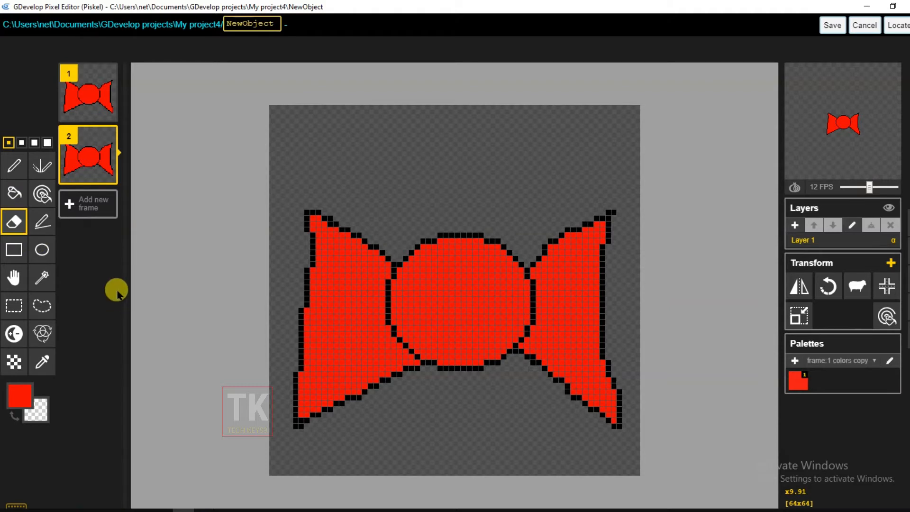
{"action": "left_click", "coordinate": [47, 142]}
{"action": "mouse_move", "coordinate": [320, 286]}
{"action": "left_mouse_down"}
{"action": "mouse_move", "coordinate": [321, 209]}
{"action": "mouse_move", "coordinate": [304, 322]}
{"action": "mouse_move", "coordinate": [307, 420]}
{"action": "mouse_move", "coordinate": [374, 402]}
{"action": "mouse_move", "coordinate": [404, 374]}
{"action": "mouse_move", "coordinate": [317, 394]}
{"action": "mouse_move", "coordinate": [347, 220]}
{"action": "mouse_move", "coordinate": [380, 235]}
{"action": "mouse_move", "coordinate": [368, 290]}
{"action": "mouse_move", "coordinate": [374, 345]}
{"action": "mouse_move", "coordinate": [398, 359]}
{"action": "mouse_move", "coordinate": [371, 320]}
{"action": "mouse_move", "coordinate": [377, 252]}
{"action": "mouse_move", "coordinate": [345, 260]}
{"action": "mouse_move", "coordinate": [341, 379]}
{"action": "mouse_move", "coordinate": [360, 286]}
{"action": "mouse_move", "coordinate": [322, 331]}
{"action": "mouse_move", "coordinate": [337, 315]}
{"action": "mouse_move", "coordinate": [370, 308]}
{"action": "left_mouse_up"}
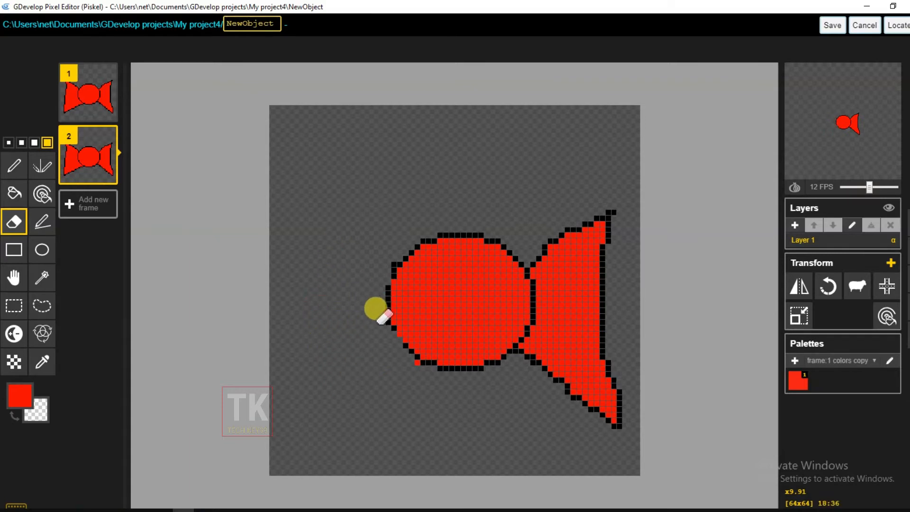
{"action": "mouse_move", "coordinate": [534, 370]}
{"action": "left_mouse_down"}
{"action": "mouse_move", "coordinate": [532, 359]}
{"action": "mouse_move", "coordinate": [610, 413]}
{"action": "mouse_move", "coordinate": [613, 205]}
{"action": "mouse_move", "coordinate": [577, 215]}
{"action": "mouse_move", "coordinate": [540, 256]}
{"action": "mouse_move", "coordinate": [592, 239]}
{"action": "mouse_move", "coordinate": [590, 293]}
{"action": "mouse_move", "coordinate": [567, 376]}
{"action": "mouse_move", "coordinate": [589, 372]}
{"action": "mouse_move", "coordinate": [546, 345]}
{"action": "mouse_move", "coordinate": [574, 258]}
{"action": "mouse_move", "coordinate": [556, 271]}
{"action": "mouse_move", "coordinate": [534, 341]}
{"action": "left_mouse_up"}
{"action": "left_click_drag", "start_coordinate": [569, 298], "coordinate": [541, 272]}
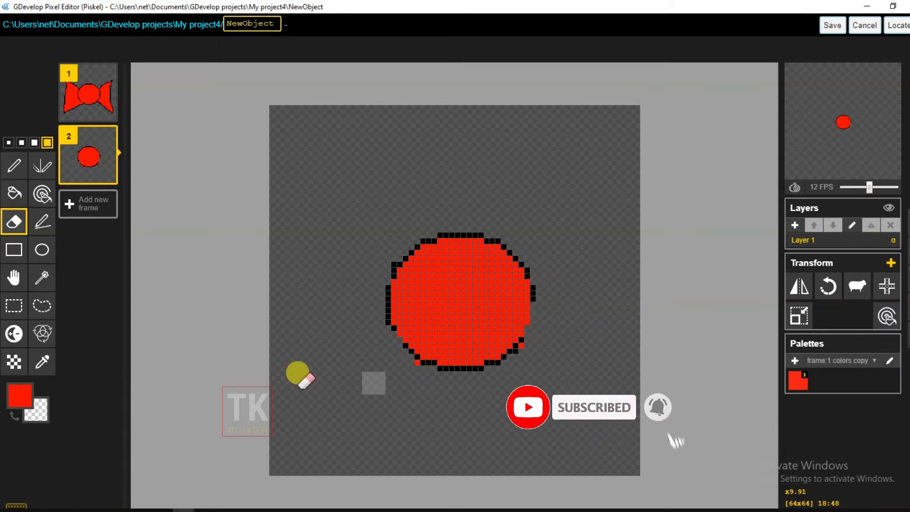
Set the primary colour to black and add two 4-pixel square eyes in the lower part of the red circle.
{"action": "left_click", "coordinate": [27, 401]}
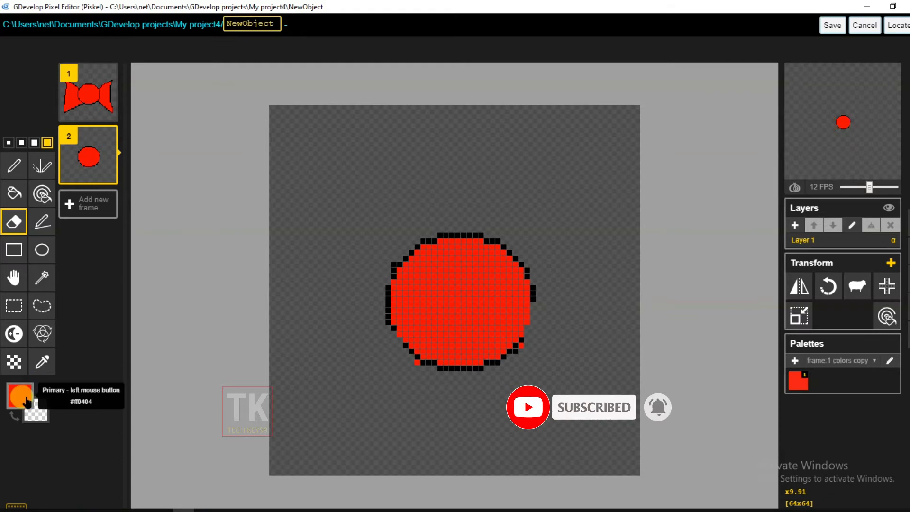
{"action": "left_click", "coordinate": [28, 300]}
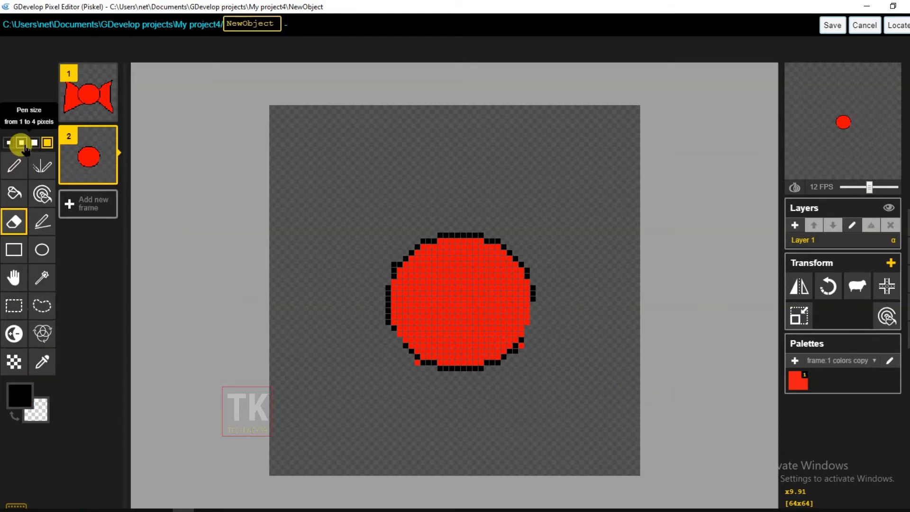
{"action": "left_click", "coordinate": [24, 142]}
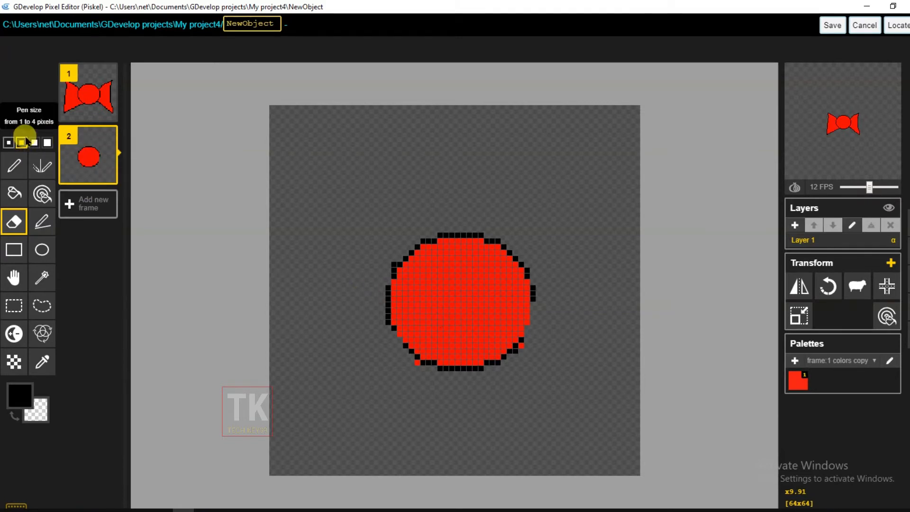
{"action": "left_click", "coordinate": [47, 143]}
{"action": "left_click", "coordinate": [426, 332]}
{"action": "left_click", "coordinate": [491, 331]}
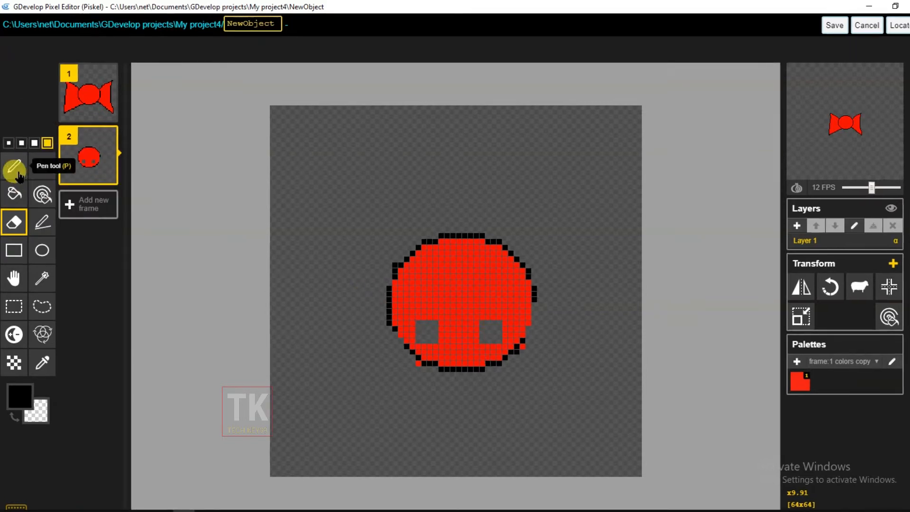
{"action": "left_click", "coordinate": [12, 166]}
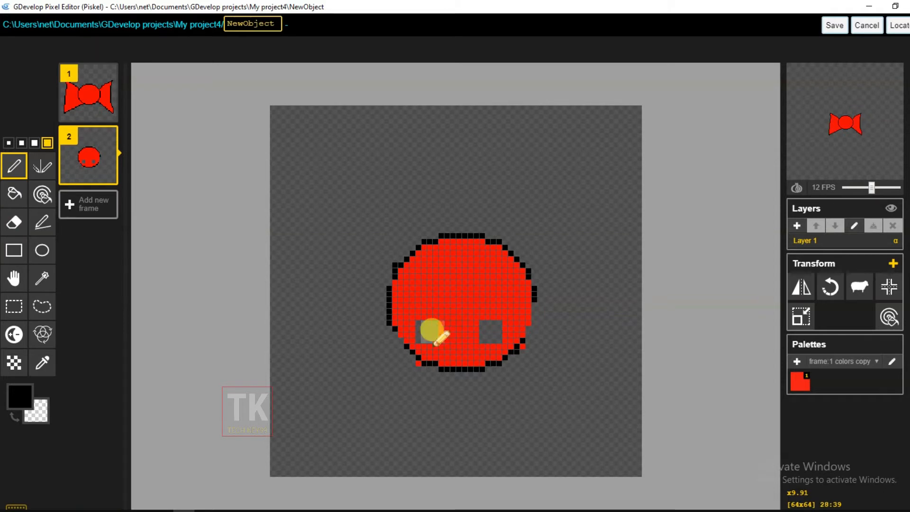
{"action": "left_click", "coordinate": [427, 331]}
{"action": "left_click", "coordinate": [491, 331]}
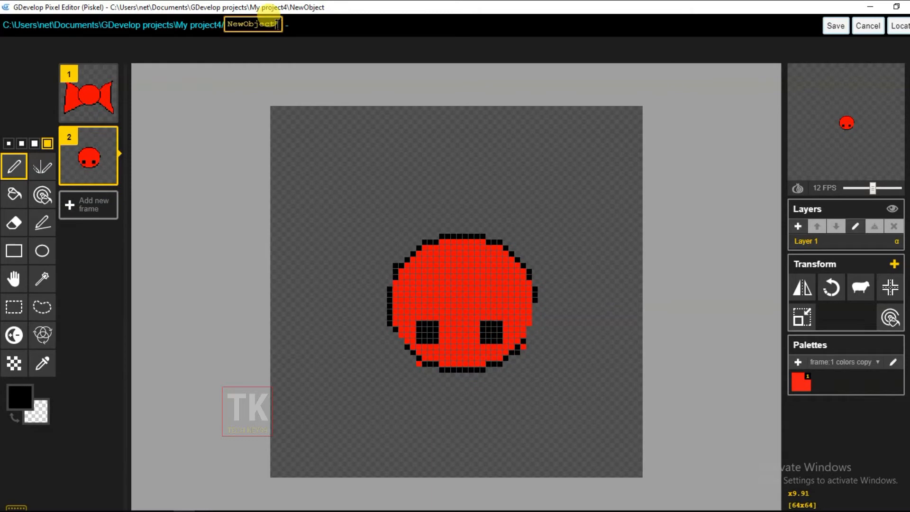
Name the sprite enemies and save the two frames back to the object.
{"action": "double_click", "coordinate": [277, 24]}
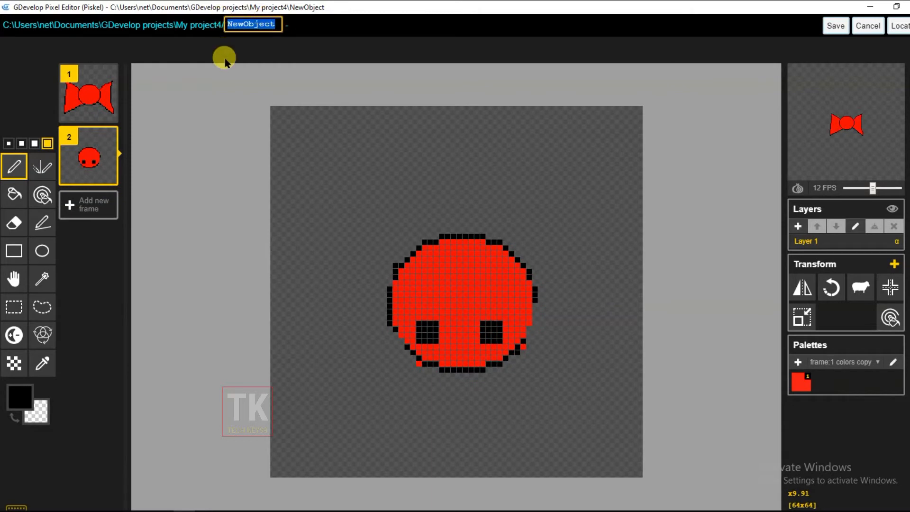
{"action": "type", "text": "enemies"}
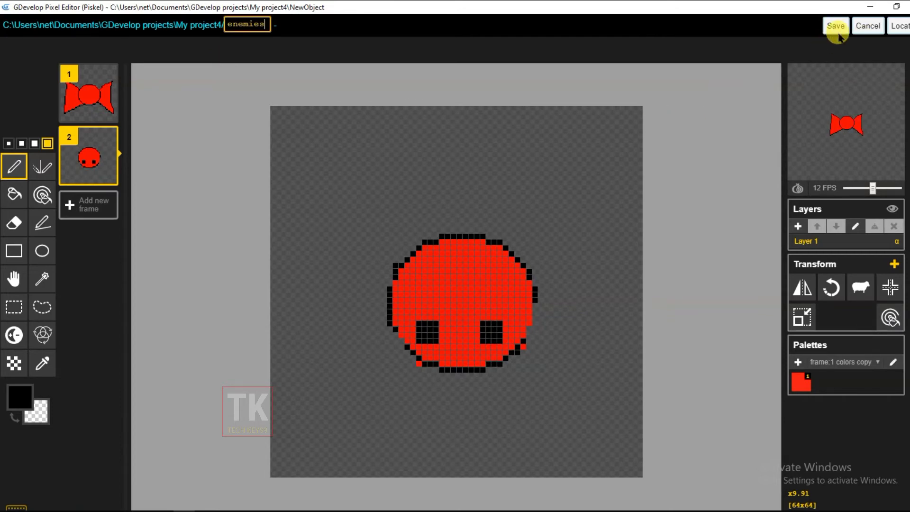
{"action": "left_click", "coordinate": [833, 31]}
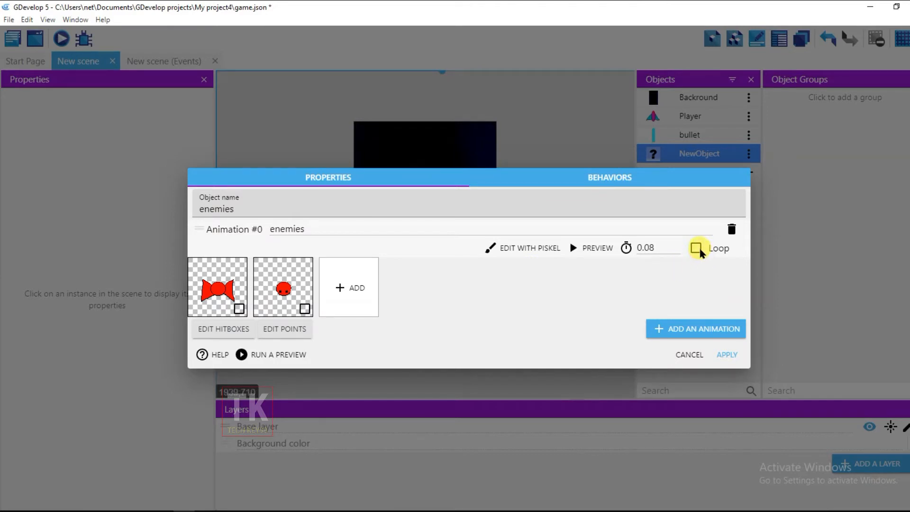
Make the enemies animation loop with 0.0556 seconds between frames using its preview, and apply the object's changes.
{"action": "left_click", "coordinate": [590, 248]}
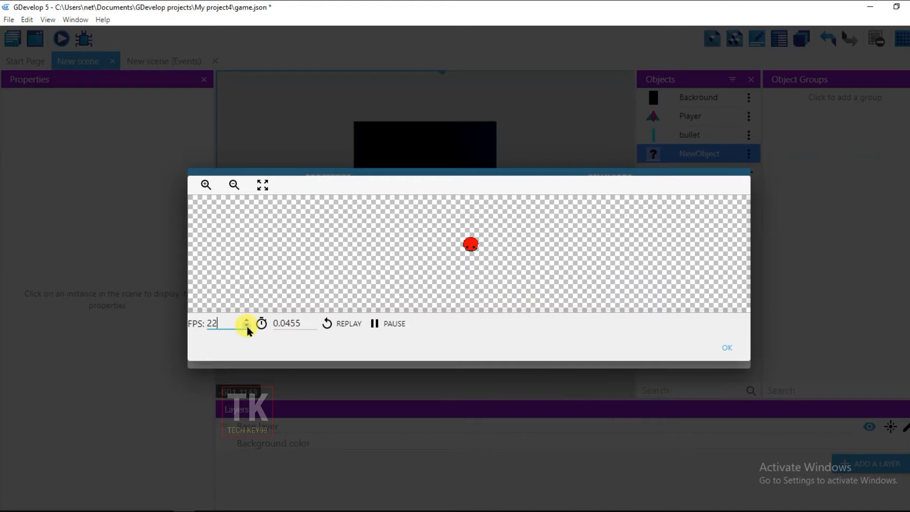
{"action": "left_click", "coordinate": [247, 327]}
{"action": "left_click", "coordinate": [247, 327]}
{"action": "left_click", "coordinate": [726, 347]}
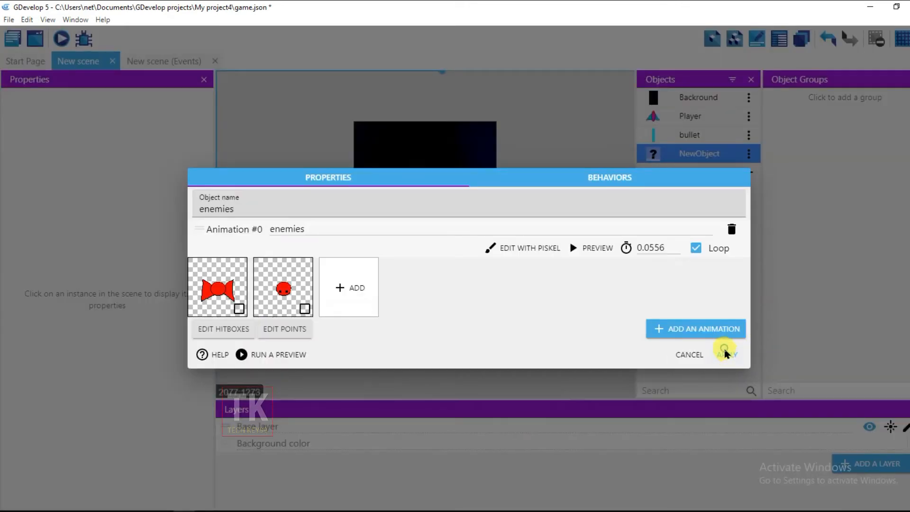
{"action": "left_click", "coordinate": [725, 353]}
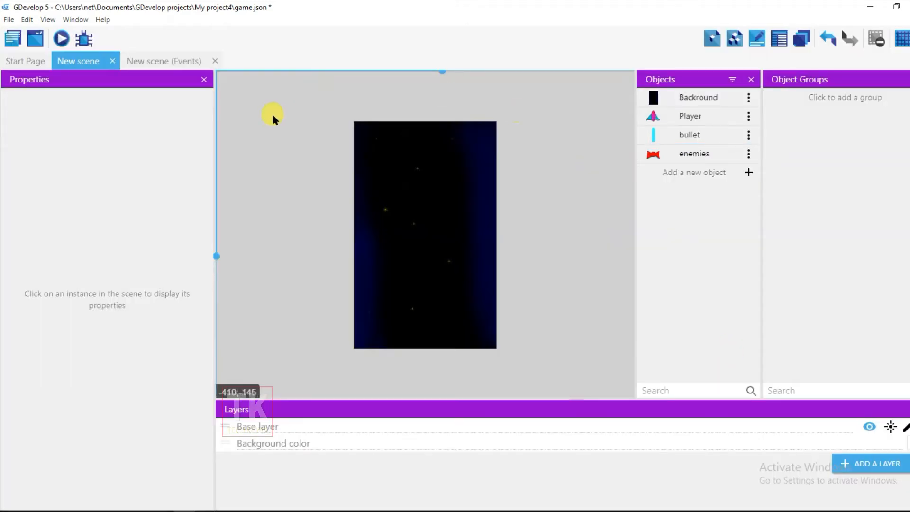
In the scene's events, add a scene timer condition to the empty event after the bullet force, with 0.9 seconds and timer name "enemiescreation".
{"action": "left_click", "coordinate": [163, 61]}
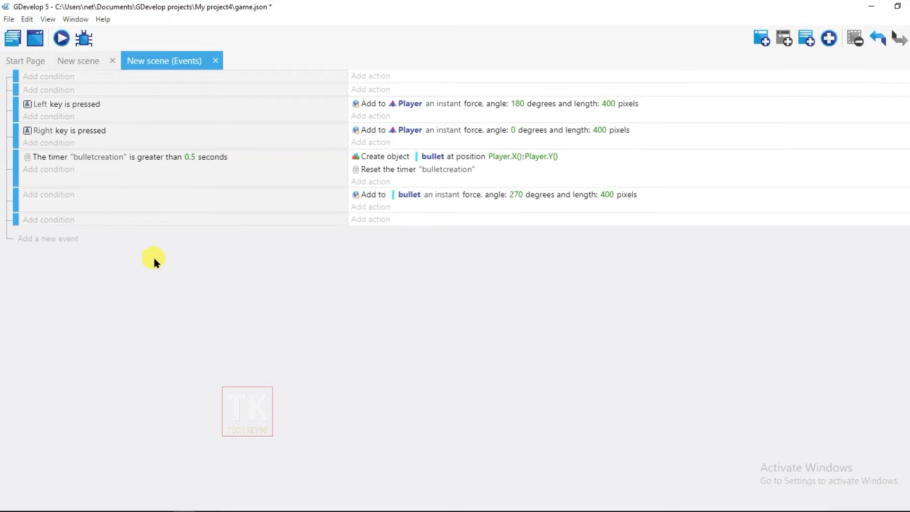
{"action": "left_click", "coordinate": [63, 217]}
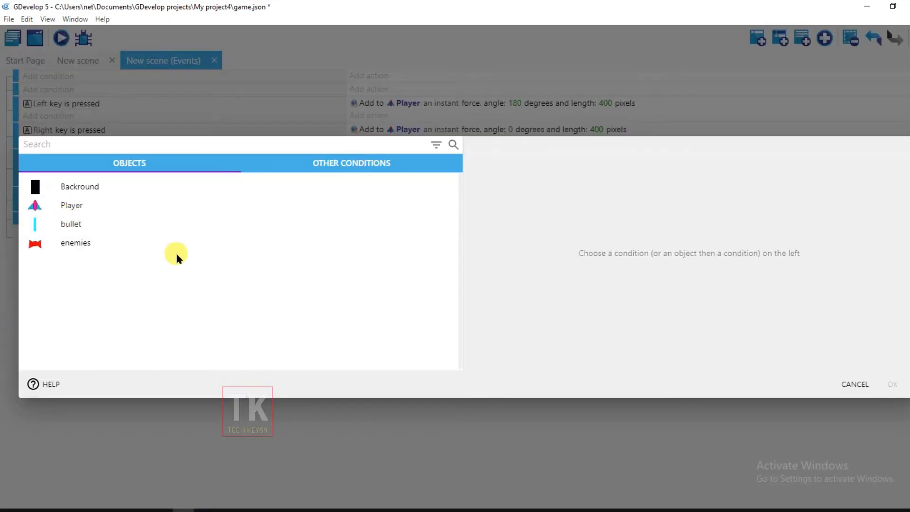
{"action": "left_click", "coordinate": [343, 169]}
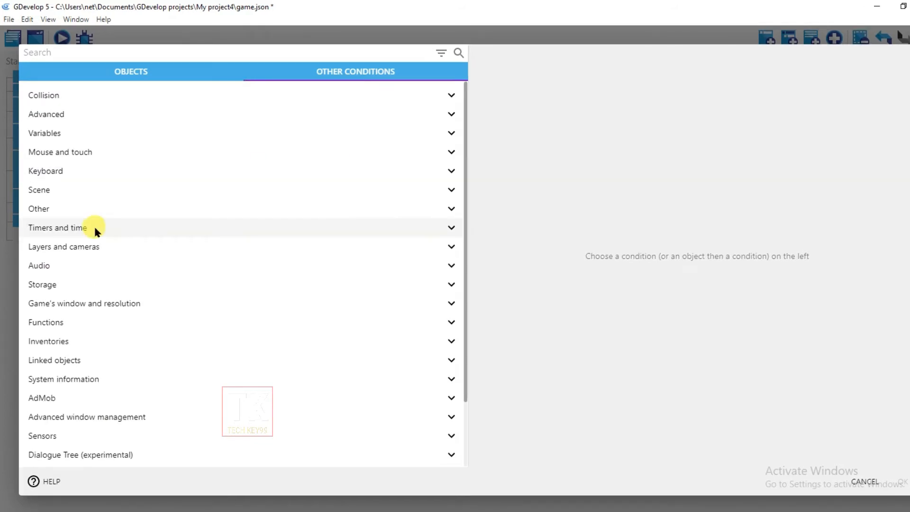
{"action": "left_click", "coordinate": [97, 227]}
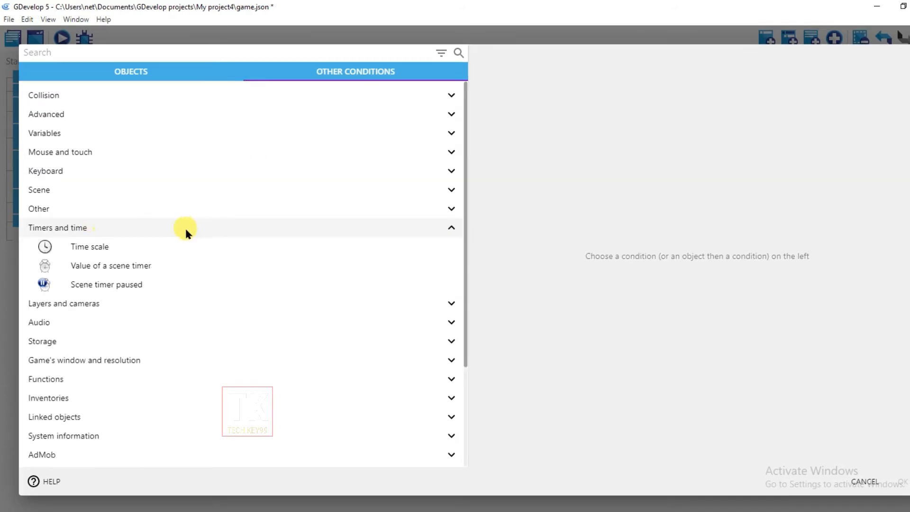
{"action": "left_click", "coordinate": [167, 267]}
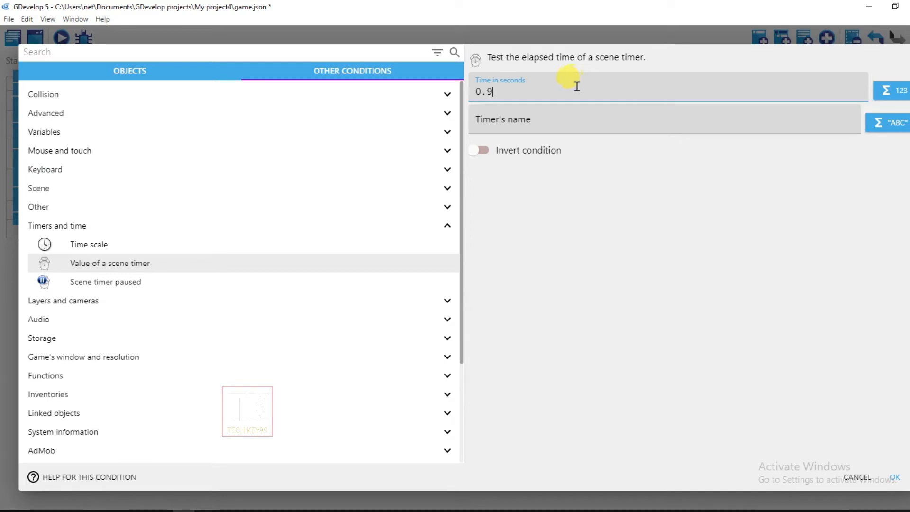
{"action": "left_click", "coordinate": [551, 119]}
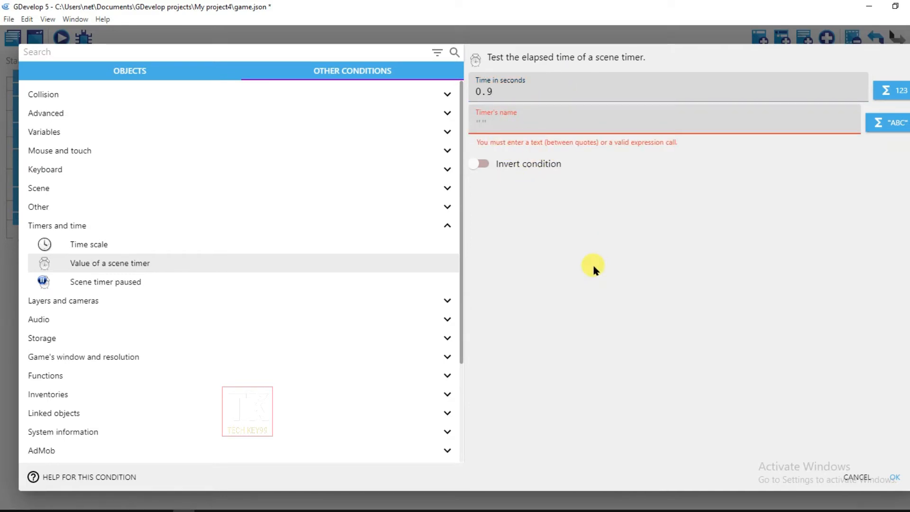
{"action": "type", "text": "e"}
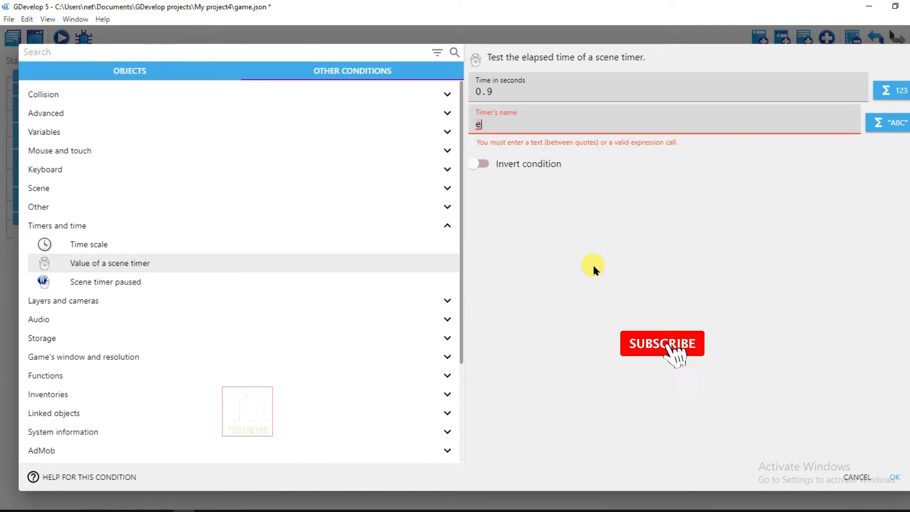
{"action": "type", "text": "nemies"}
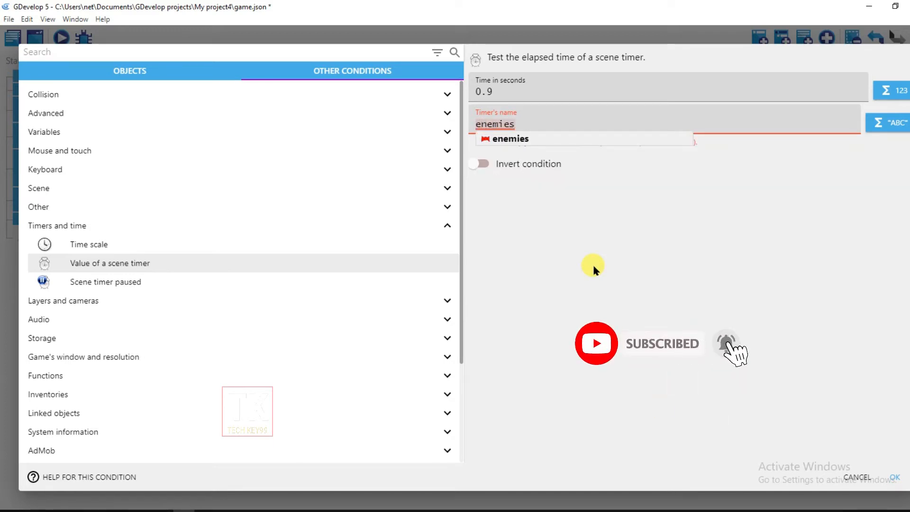
{"action": "type", "text": "crea"}
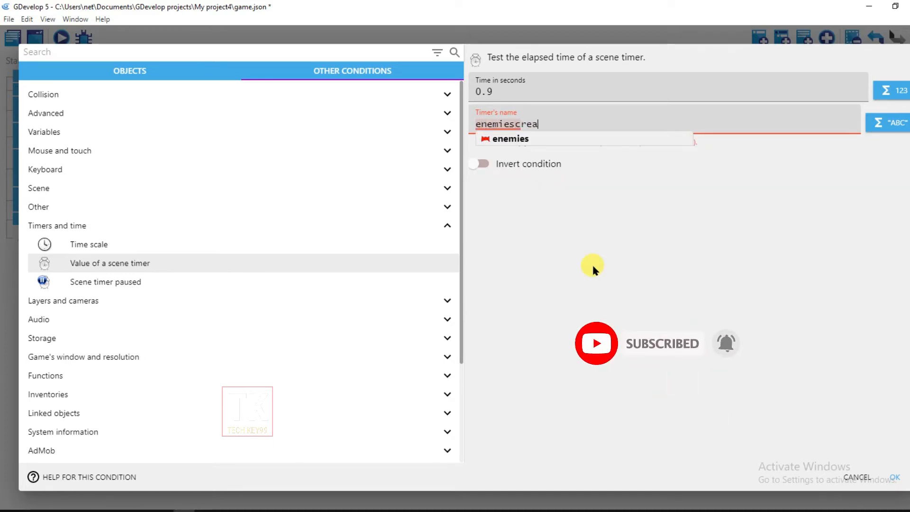
{"action": "type", "text": "tion\""}
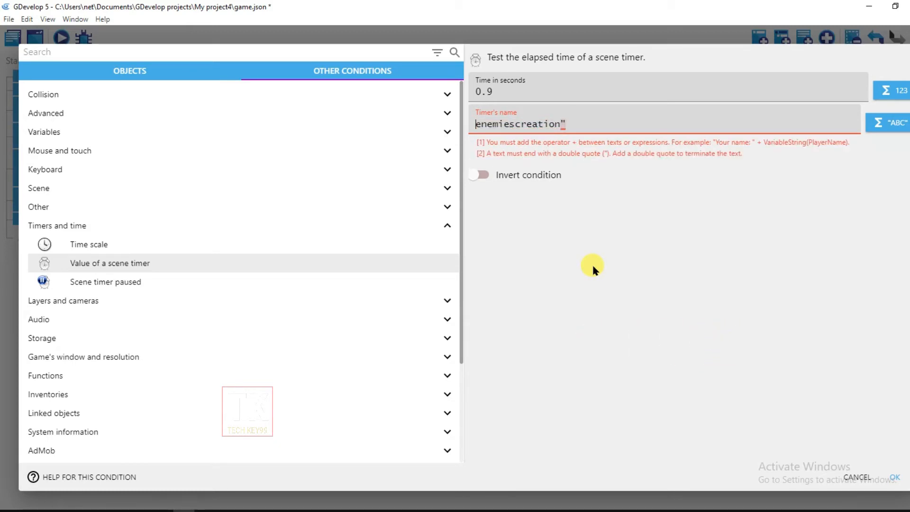
{"action": "type", "text": "\""}
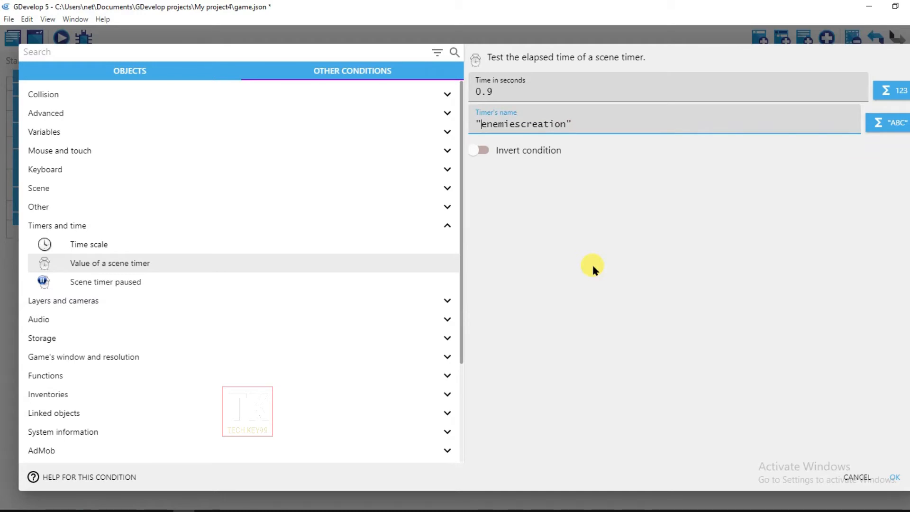
{"action": "left_click", "coordinate": [892, 475]}
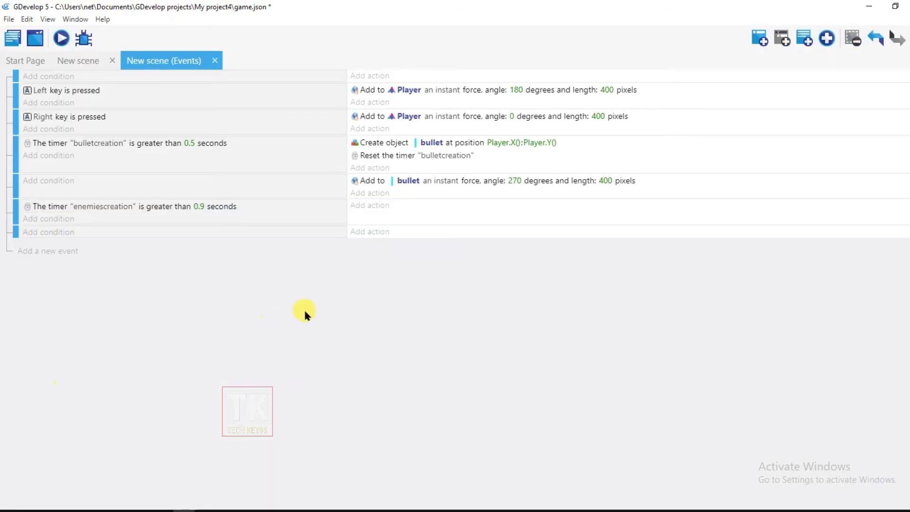
Add an action to the "enemiescreation" timer event that creates the enemies object at X Random(450) and Y -50.
{"action": "left_click", "coordinate": [377, 203]}
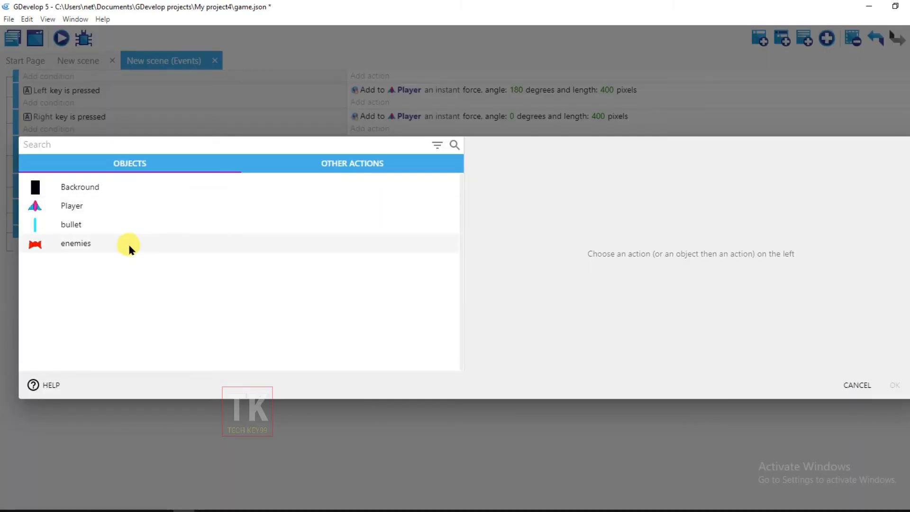
{"action": "left_click", "coordinate": [128, 246]}
{"action": "scroll", "coordinate": [448, 332], "scroll_direction": "down", "scroll_amount": 3}
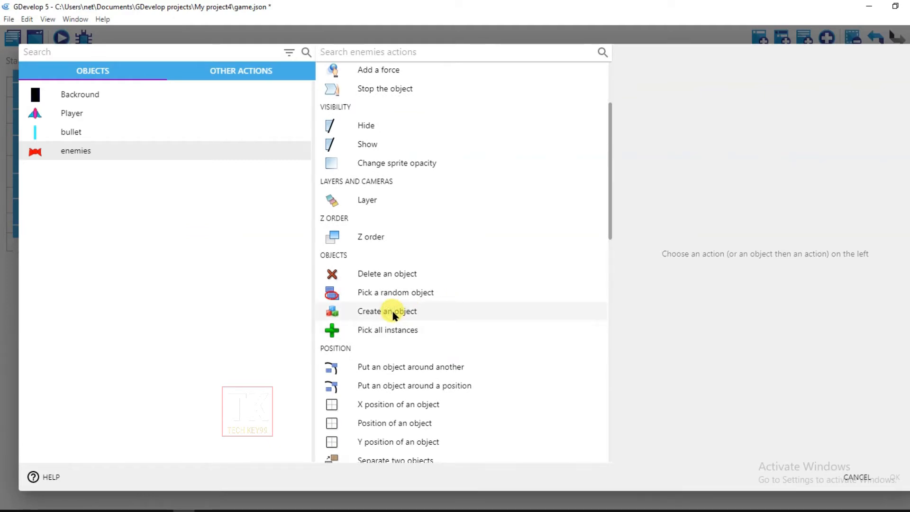
{"action": "left_click", "coordinate": [393, 312]}
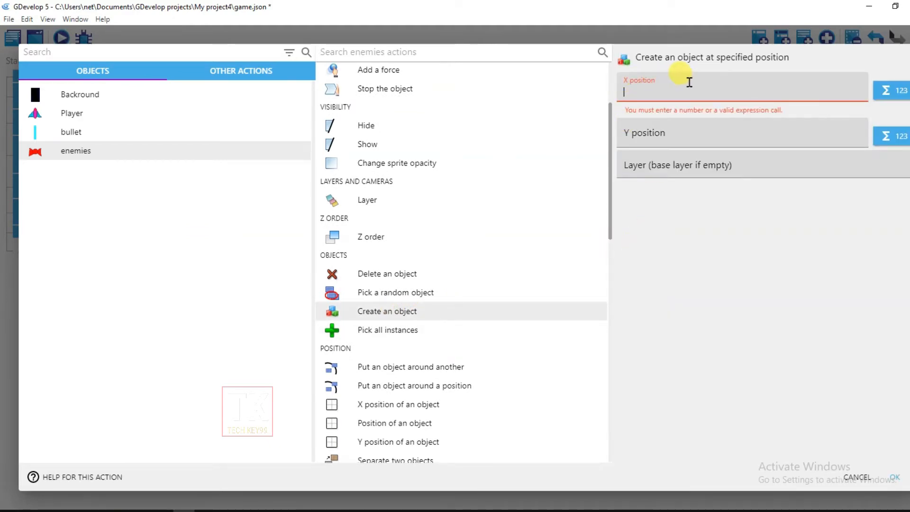
{"action": "type", "text": "rando"}
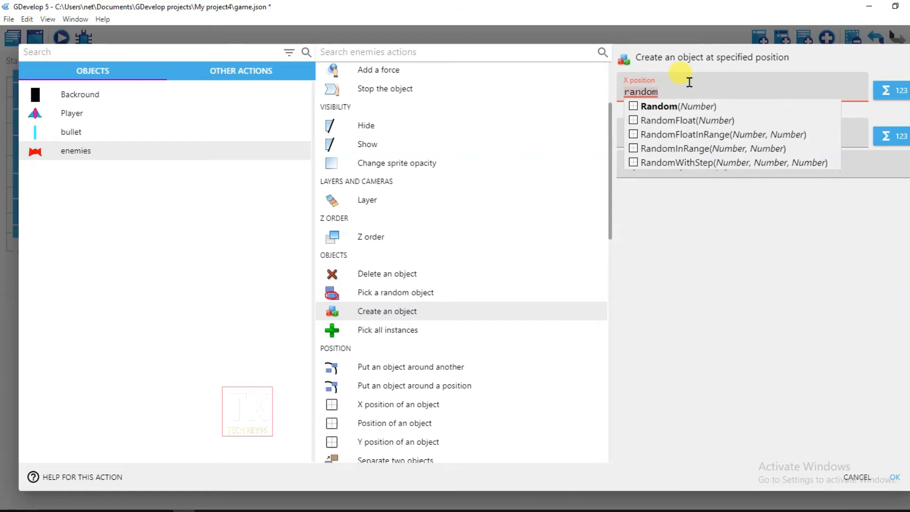
{"action": "type", "text": "m"}
{"action": "left_click", "coordinate": [685, 107]}
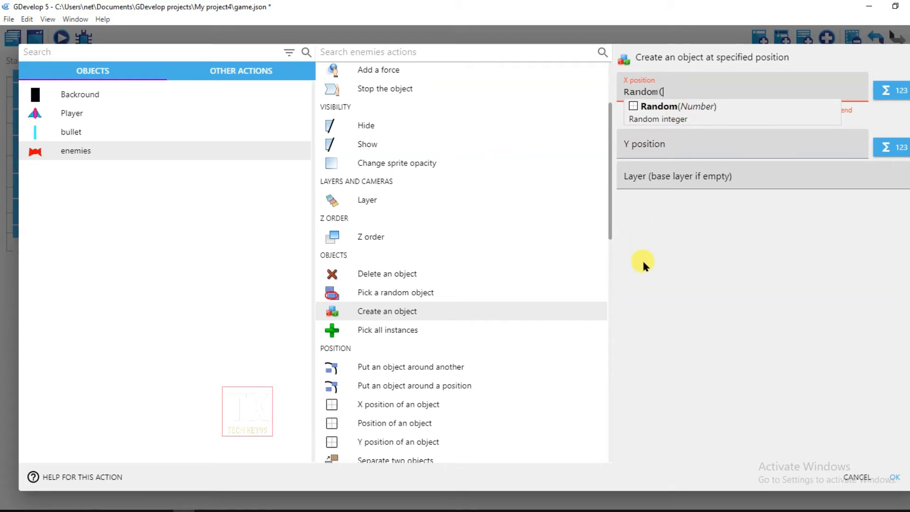
{"action": "type", "text": "45"}
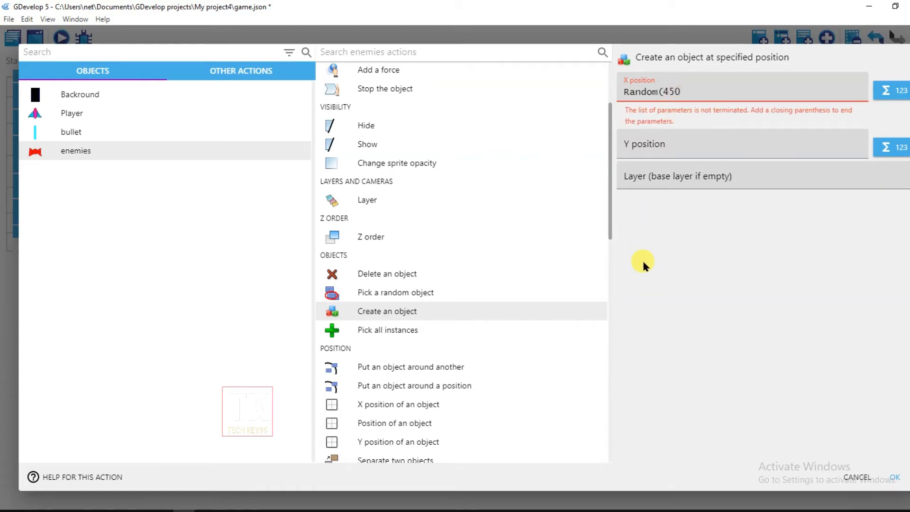
{"action": "type", "text": "0)"}
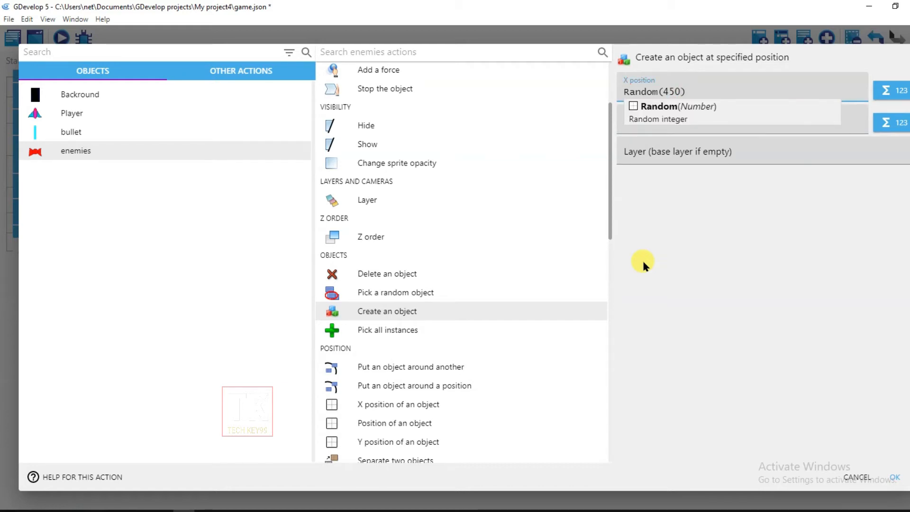
{"action": "left_click", "coordinate": [708, 247]}
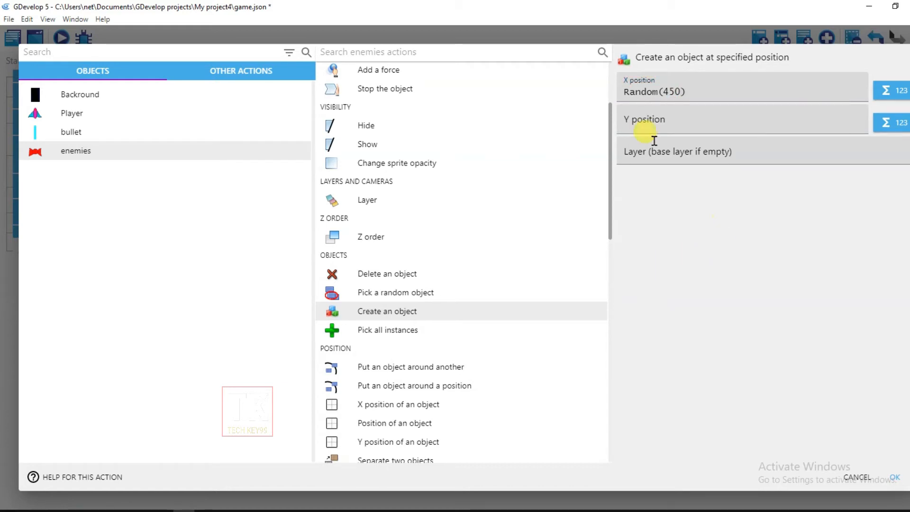
{"action": "left_click", "coordinate": [644, 129]}
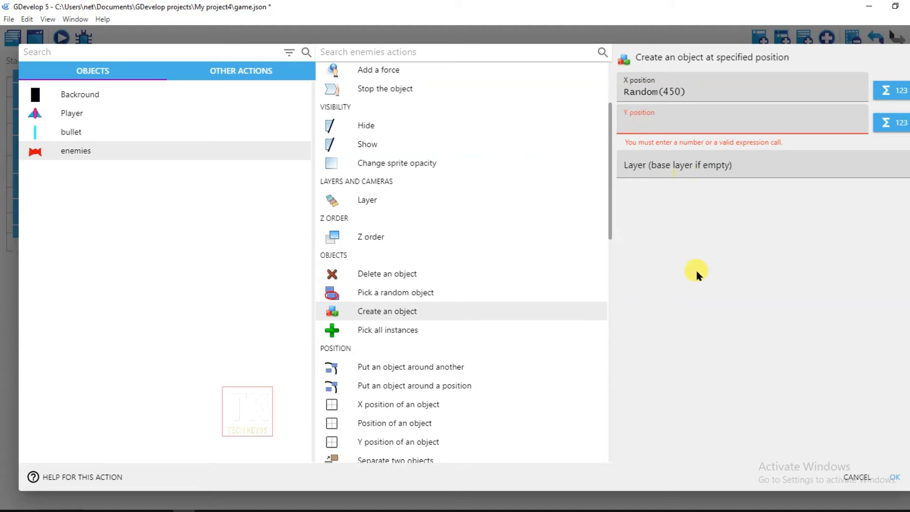
{"action": "type", "text": "-50"}
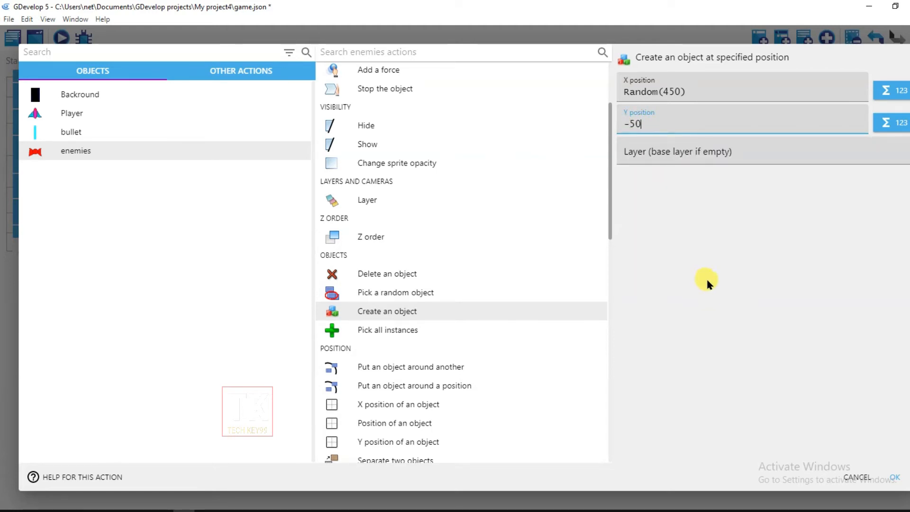
{"action": "left_click", "coordinate": [706, 278]}
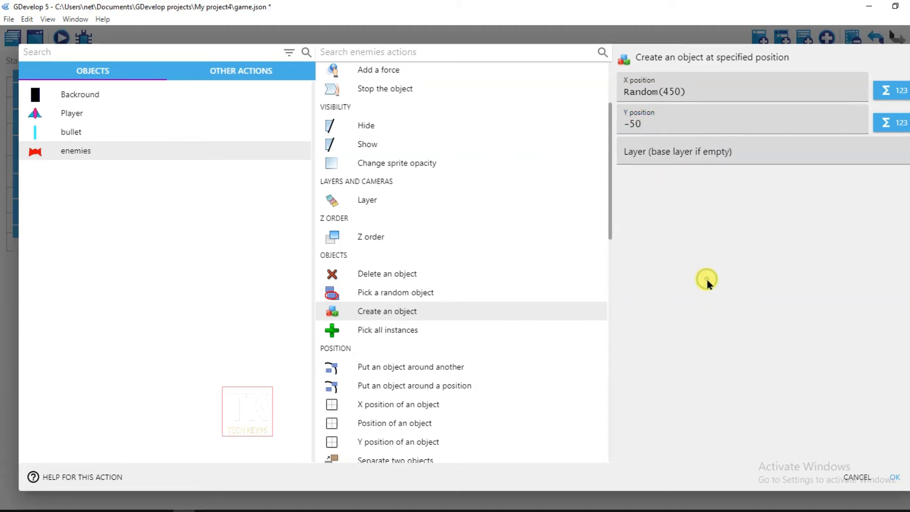
{"action": "left_click", "coordinate": [894, 477]}
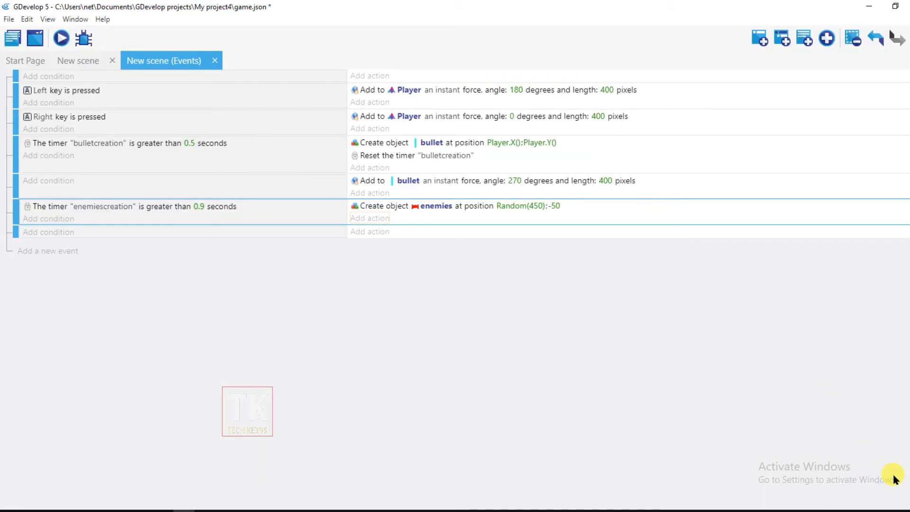
Add an action to the same event that starts or resets the scene timer "enemiescreation".
{"action": "left_click", "coordinate": [368, 214]}
{"action": "left_click", "coordinate": [351, 162]}
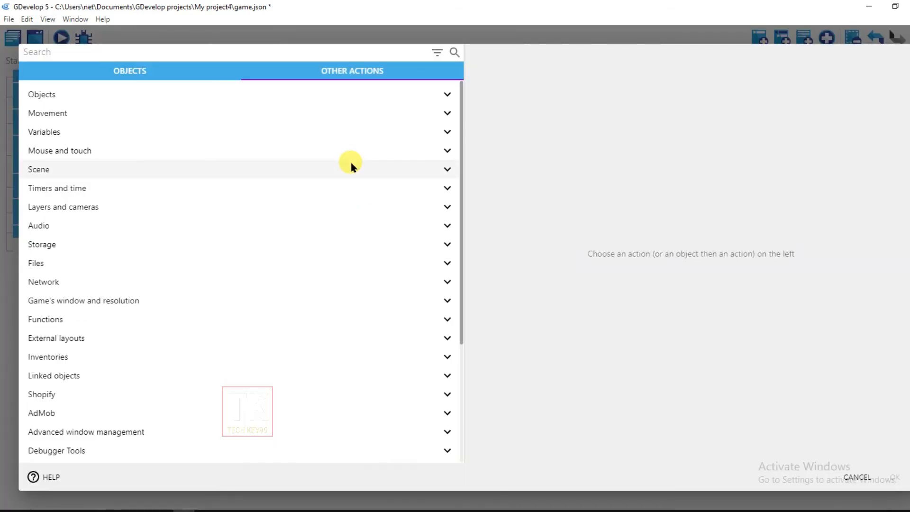
{"action": "left_click", "coordinate": [110, 187]}
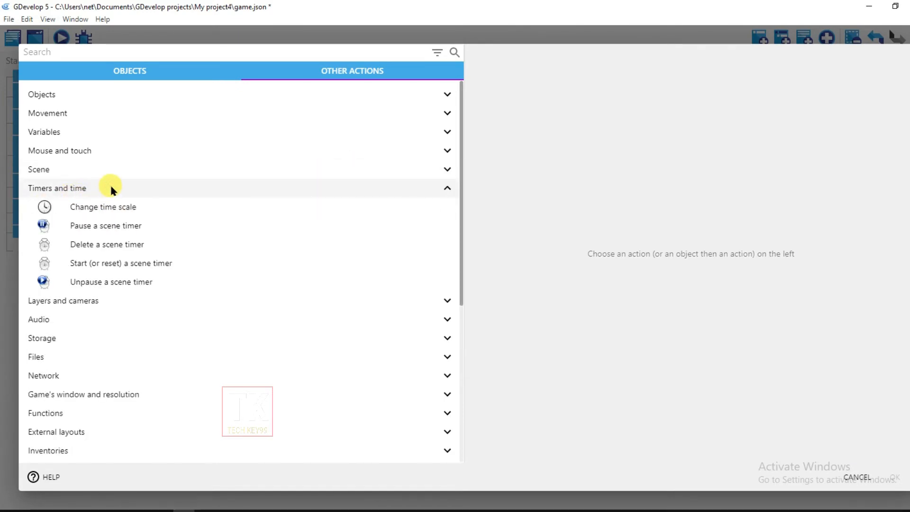
{"action": "left_click", "coordinate": [148, 264]}
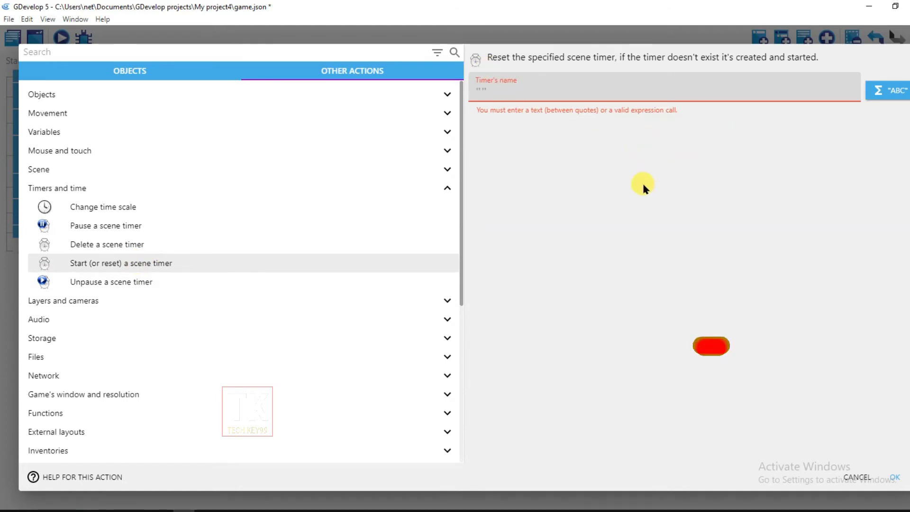
{"action": "type", "text": "\"en"}
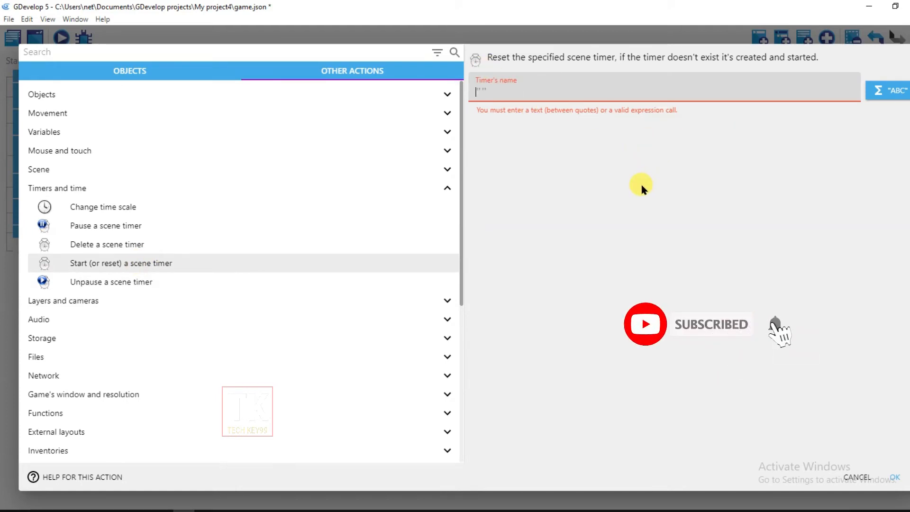
{"action": "type", "text": "e"}
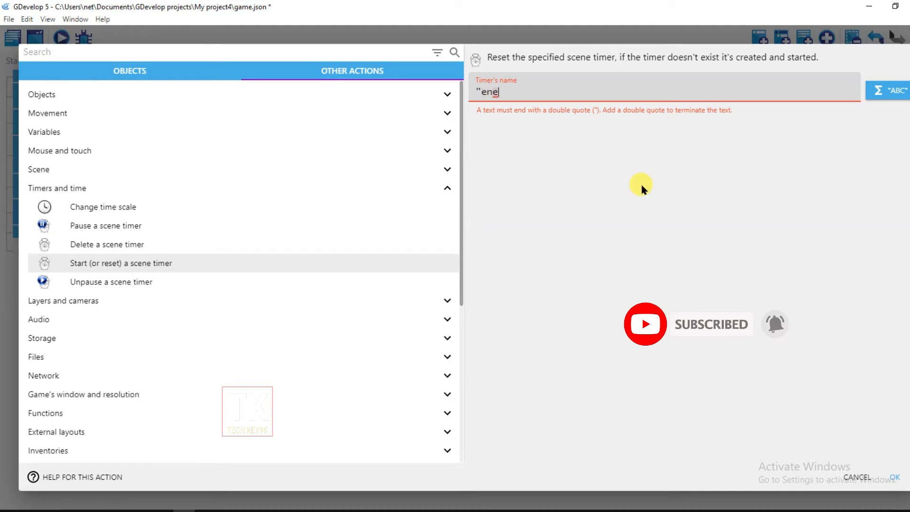
{"action": "type", "text": "mies"}
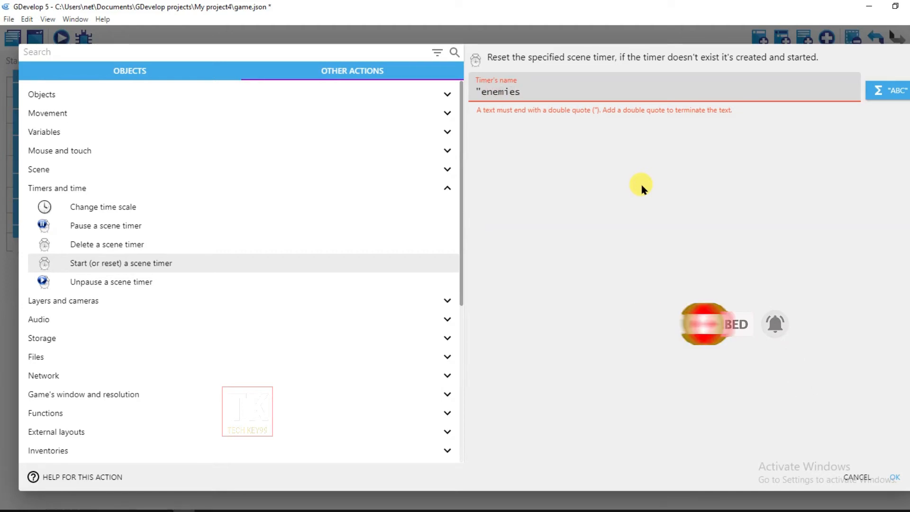
{"action": "type", "text": "creation\""}
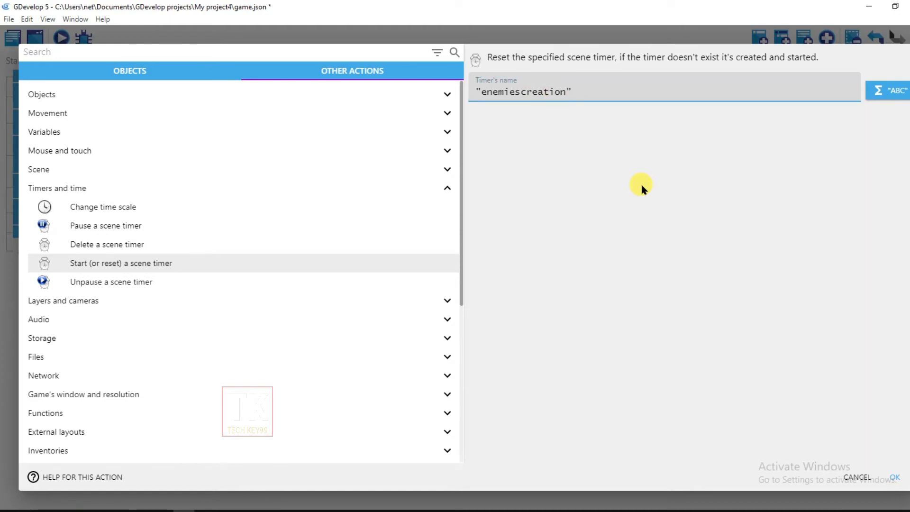
{"action": "left_click", "coordinate": [893, 477]}
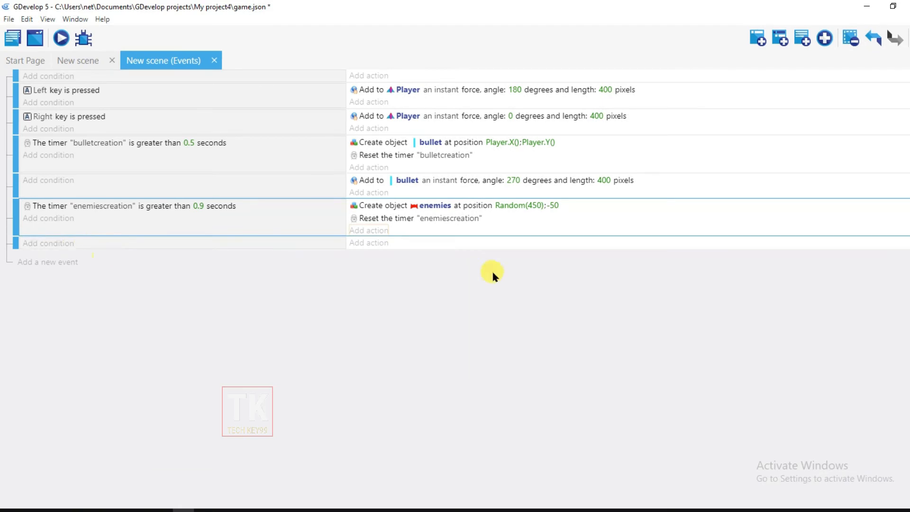
Add an action to the empty last event that applies an instant force to enemies at angle 90 with speed 300.
{"action": "left_click", "coordinate": [373, 247]}
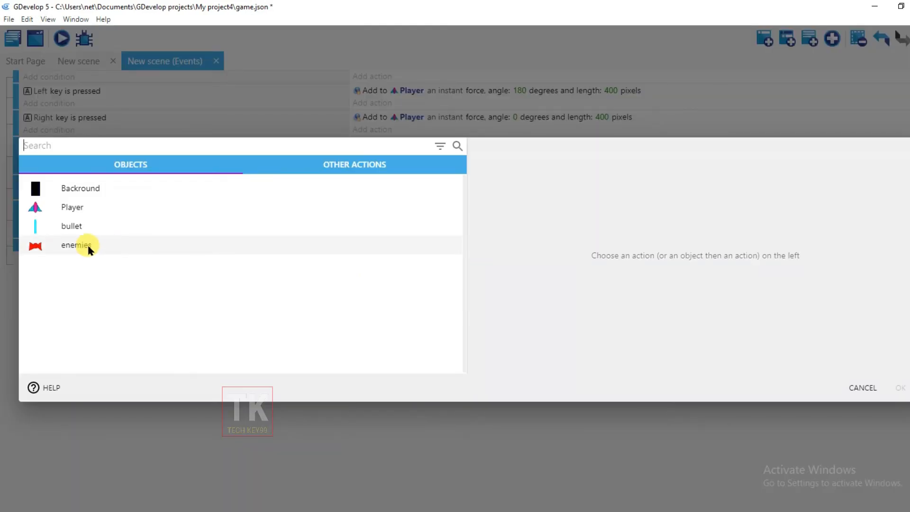
{"action": "left_click", "coordinate": [102, 245]}
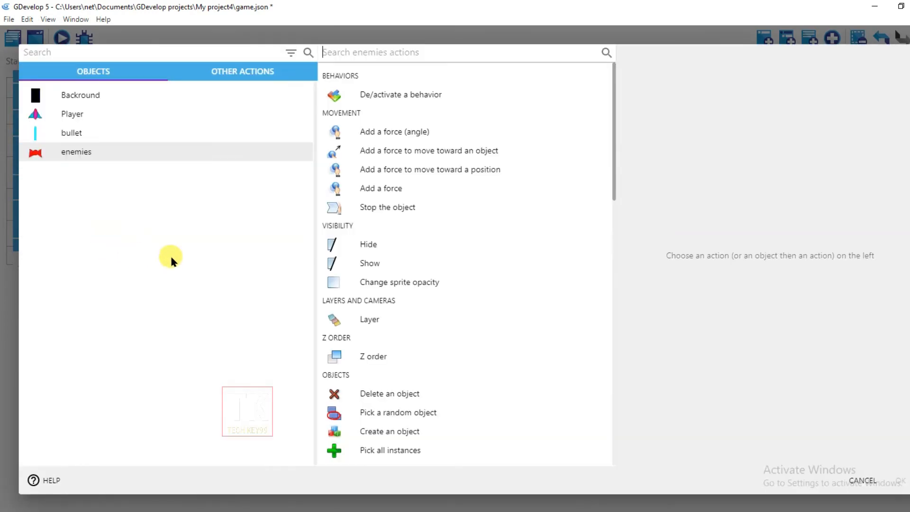
{"action": "left_click", "coordinate": [397, 132]}
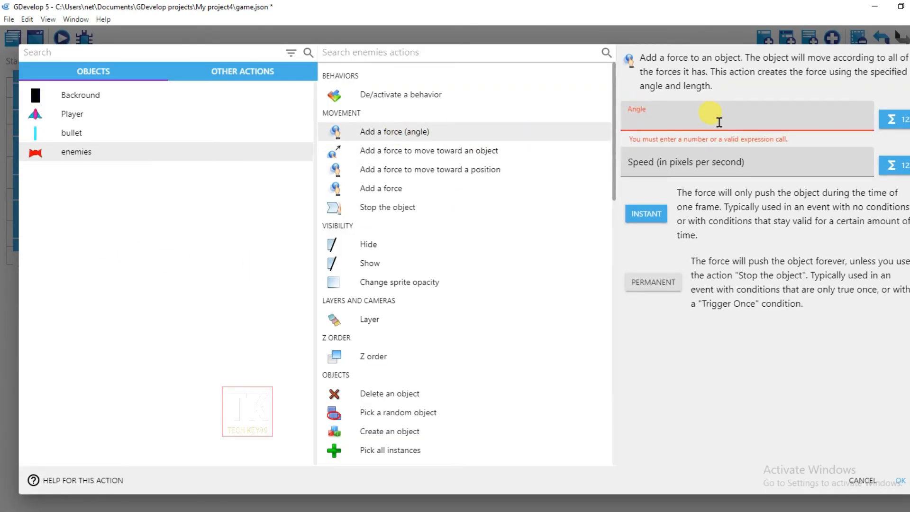
{"action": "type", "text": "90"}
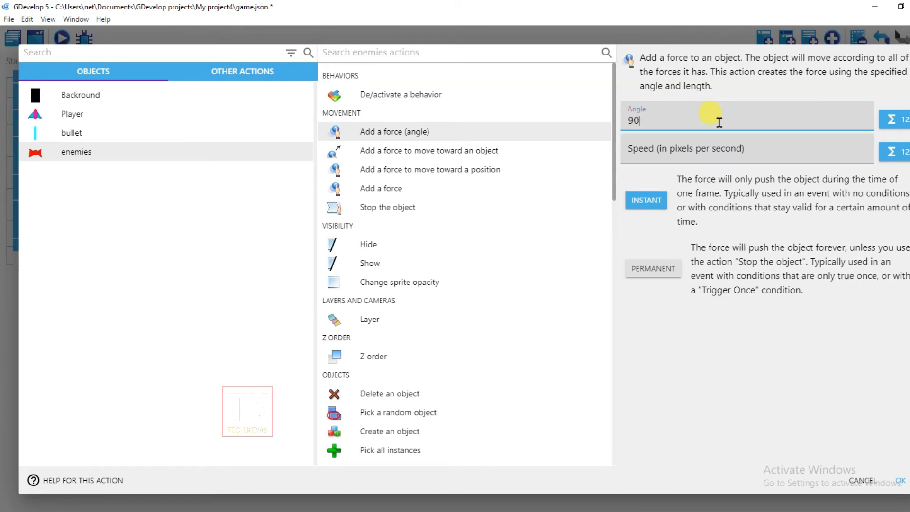
{"action": "left_click", "coordinate": [708, 153]}
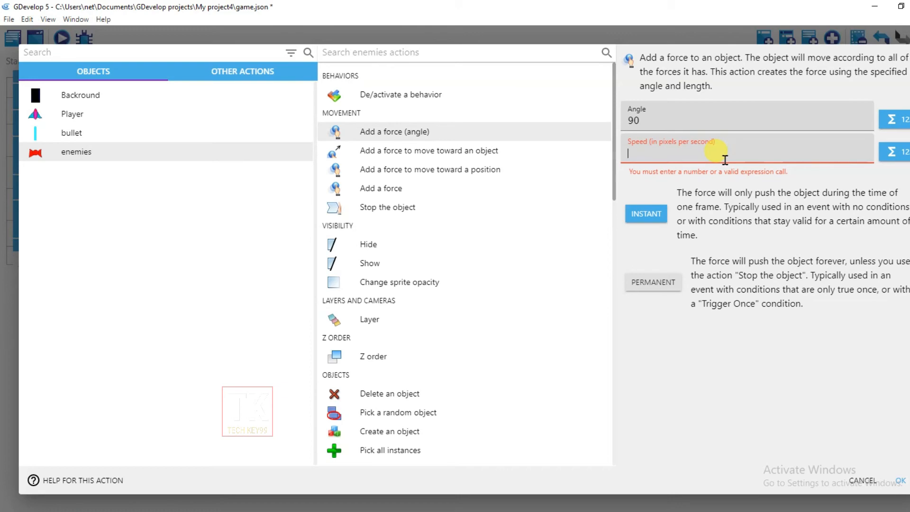
{"action": "type", "text": "300"}
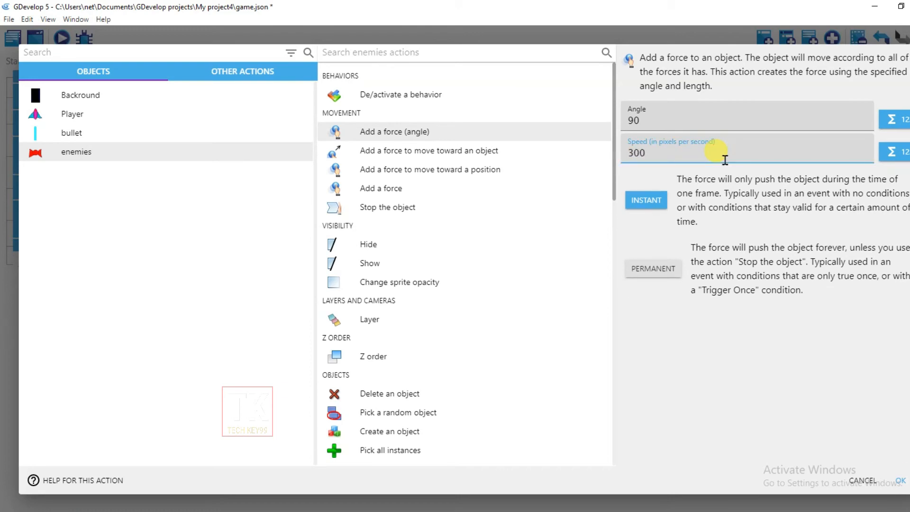
{"action": "left_click", "coordinate": [902, 481]}
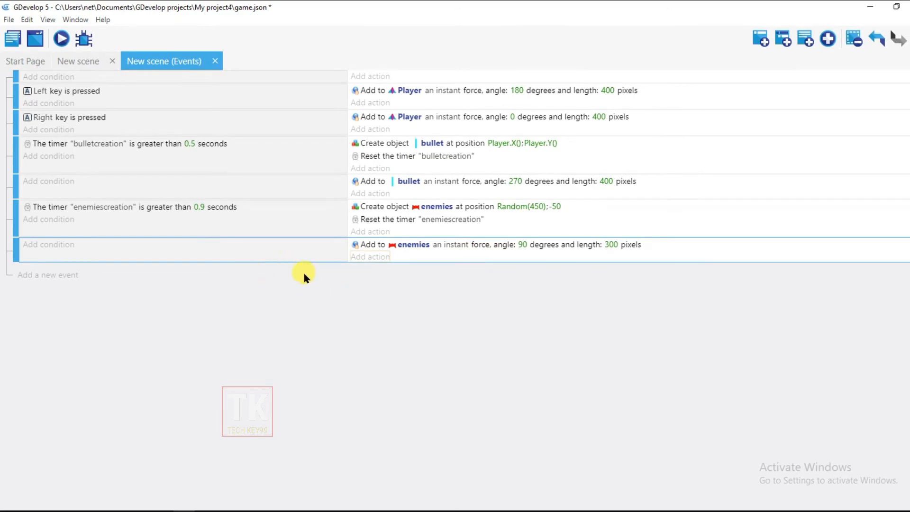
Add a new event at the end with a condition that enemies is in collision with bullet.
{"action": "left_click", "coordinate": [50, 275]}
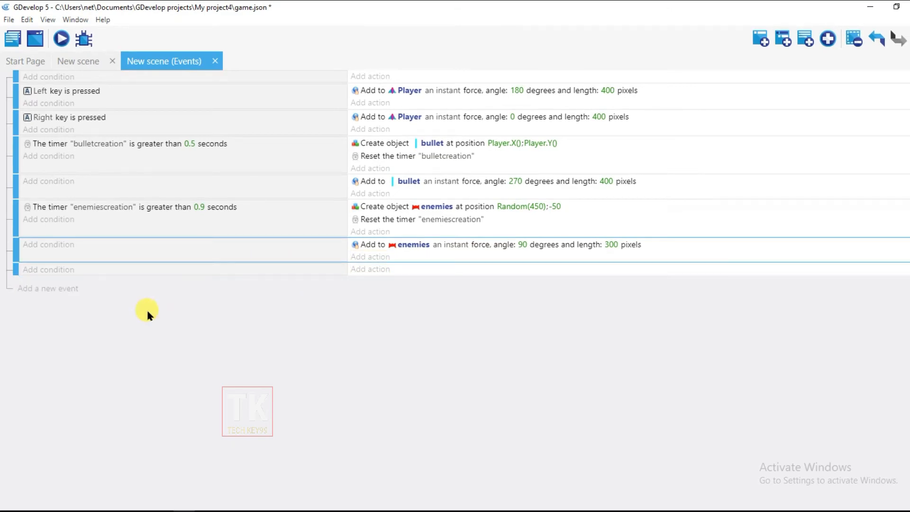
{"action": "left_click", "coordinate": [57, 273]}
{"action": "left_click", "coordinate": [85, 244]}
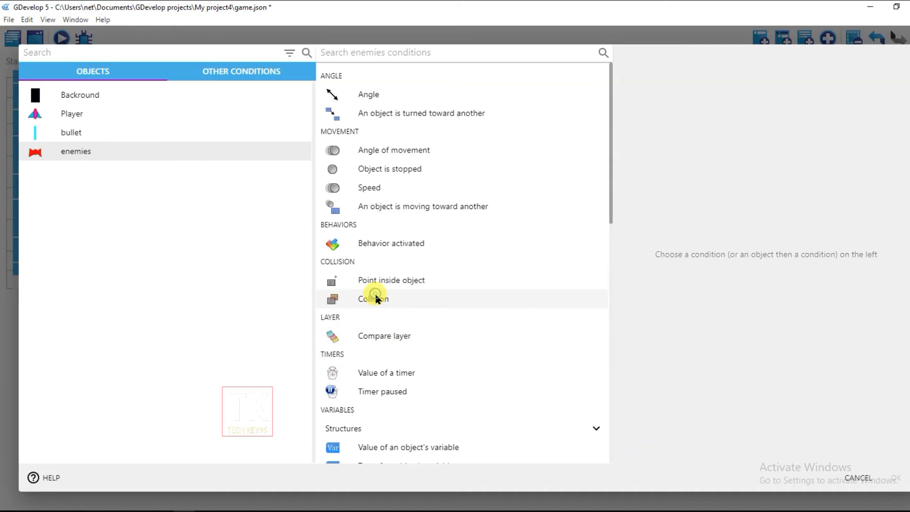
{"action": "left_click", "coordinate": [488, 289]}
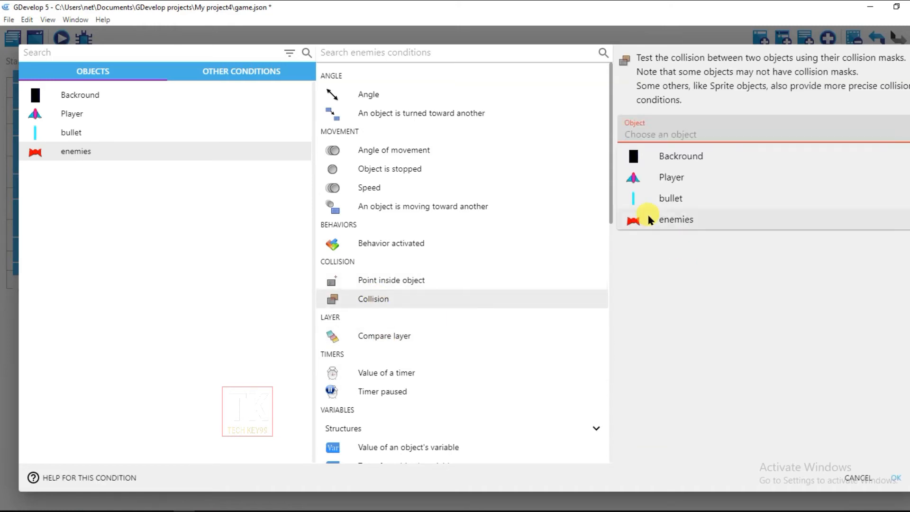
{"action": "left_click", "coordinate": [683, 198]}
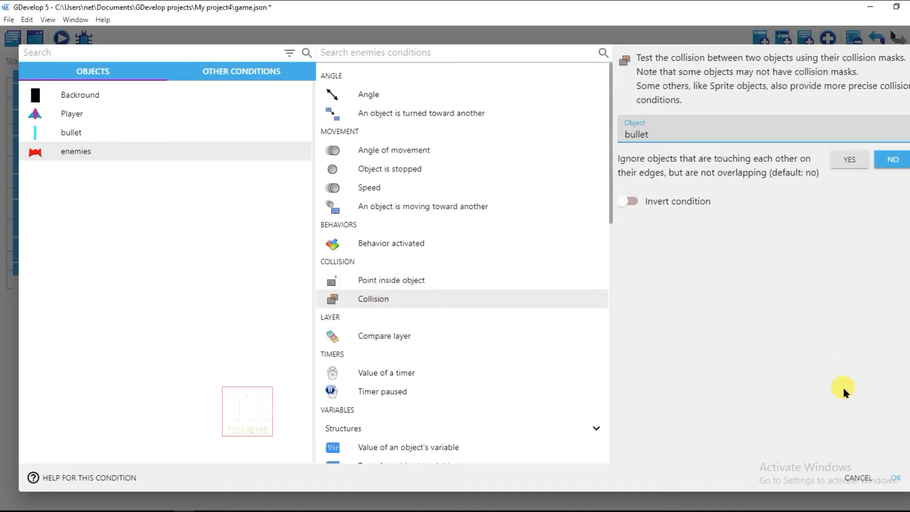
{"action": "left_click", "coordinate": [896, 477]}
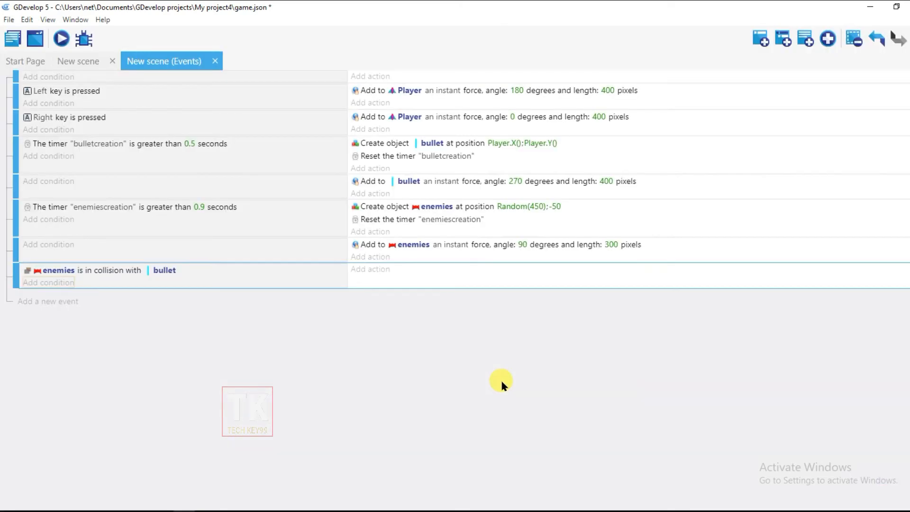
Add two actions to the collision event that delete the enemies object and the bullet object.
{"action": "left_click", "coordinate": [372, 270]}
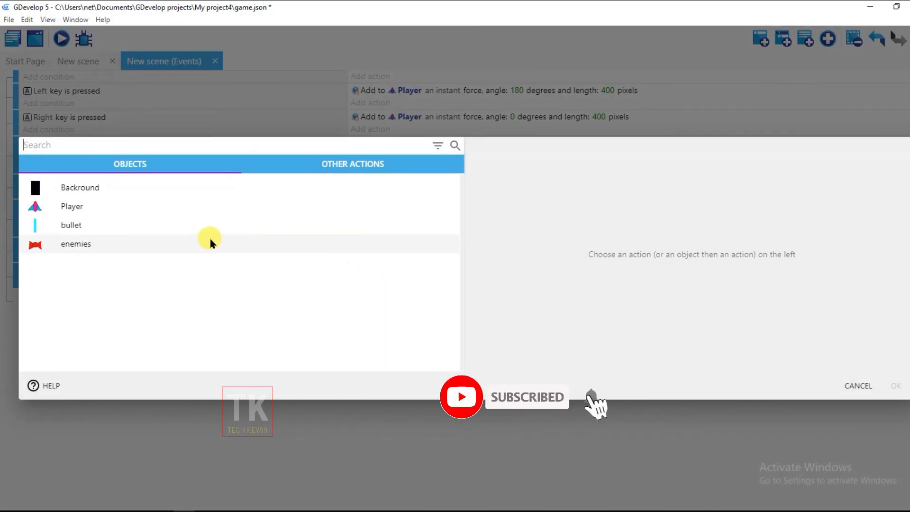
{"action": "left_click", "coordinate": [175, 241]}
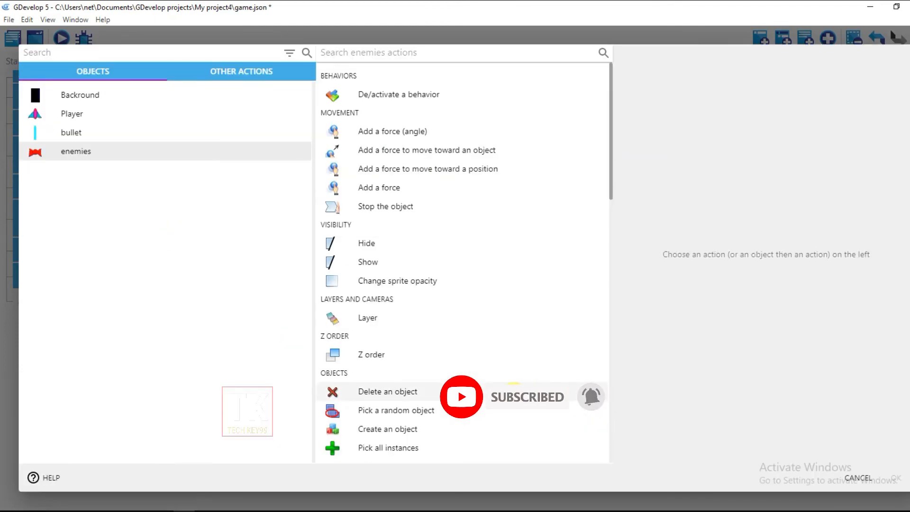
{"action": "left_click", "coordinate": [391, 394]}
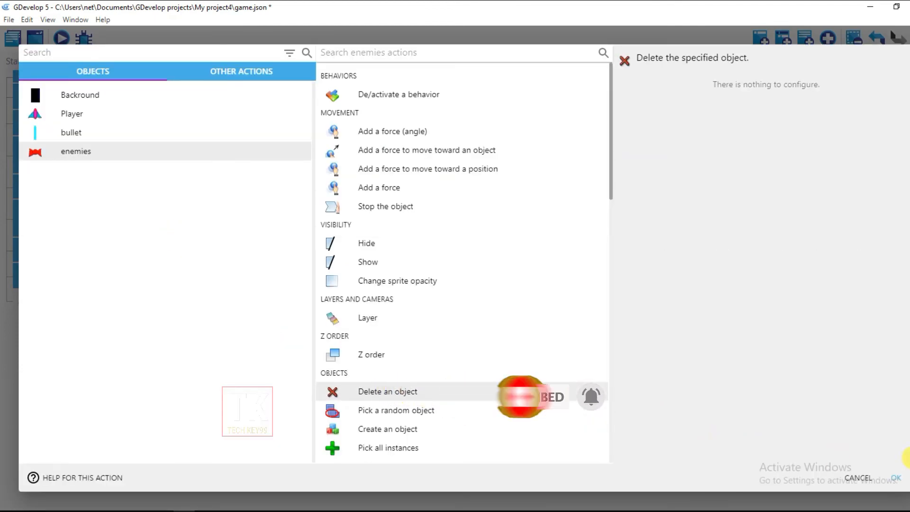
{"action": "left_click", "coordinate": [895, 478]}
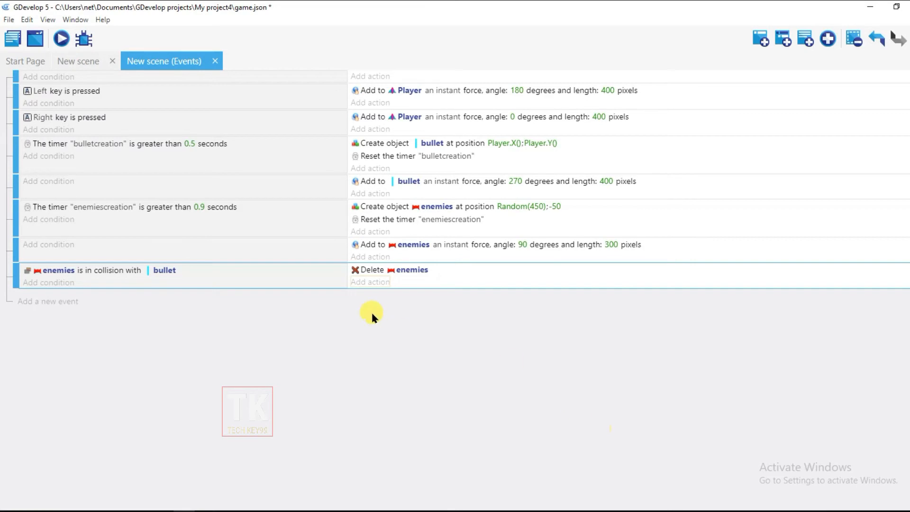
{"action": "left_click", "coordinate": [373, 283]}
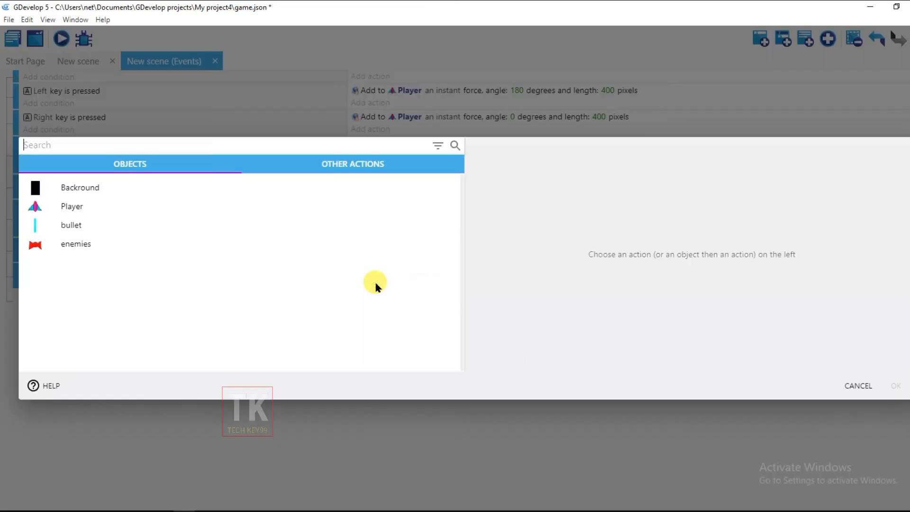
{"action": "left_click", "coordinate": [89, 224]}
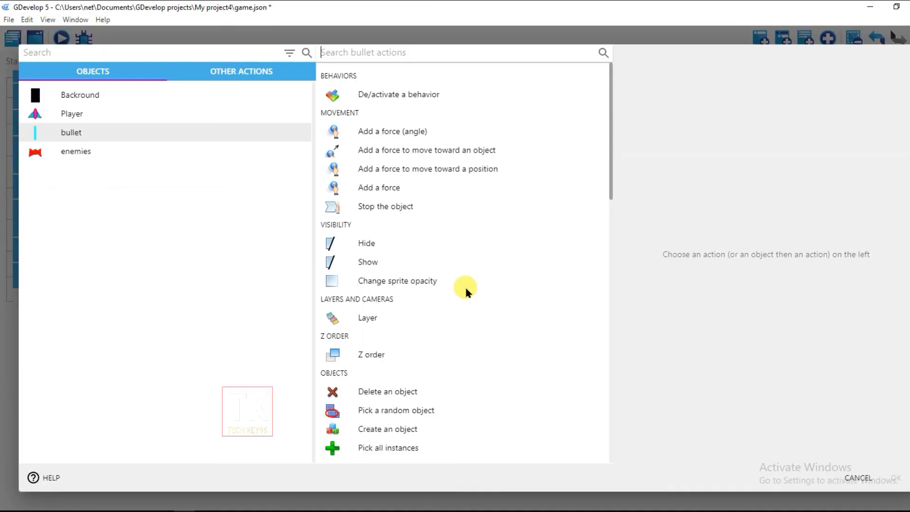
{"action": "left_click", "coordinate": [416, 390]}
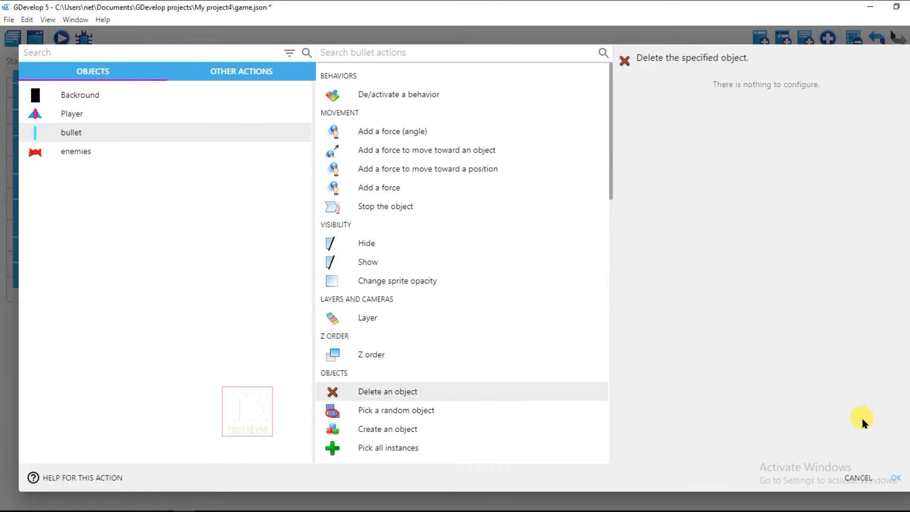
{"action": "left_click", "coordinate": [893, 476]}
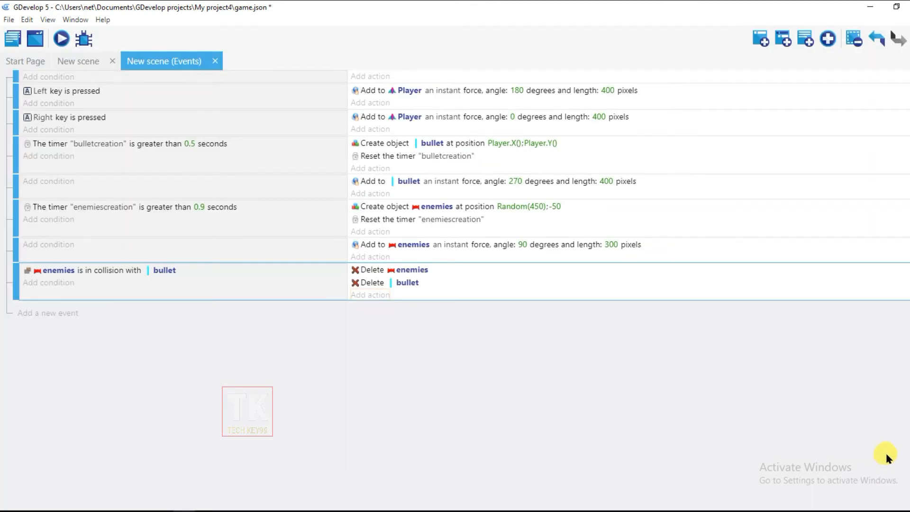
Add a condition to the enemies force event that the number of enemies objects is equal to 4.
{"action": "left_click", "coordinate": [54, 244]}
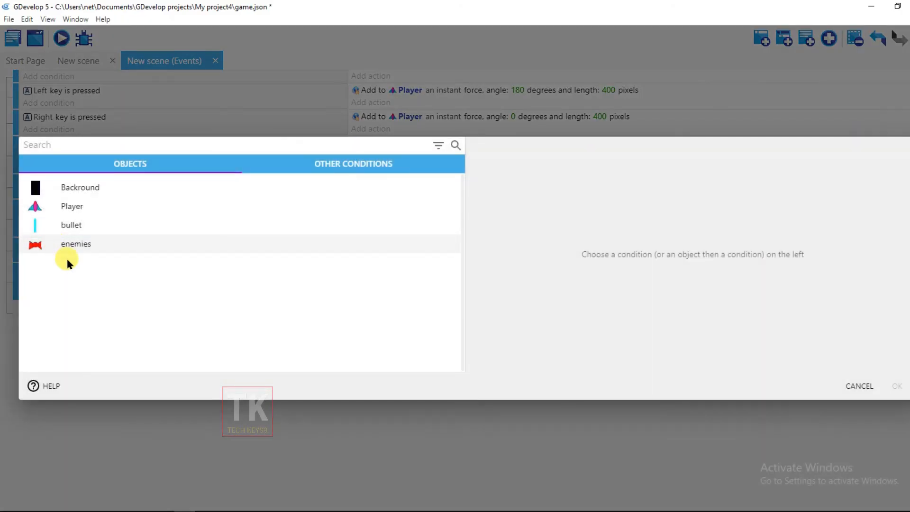
{"action": "left_click", "coordinate": [93, 246]}
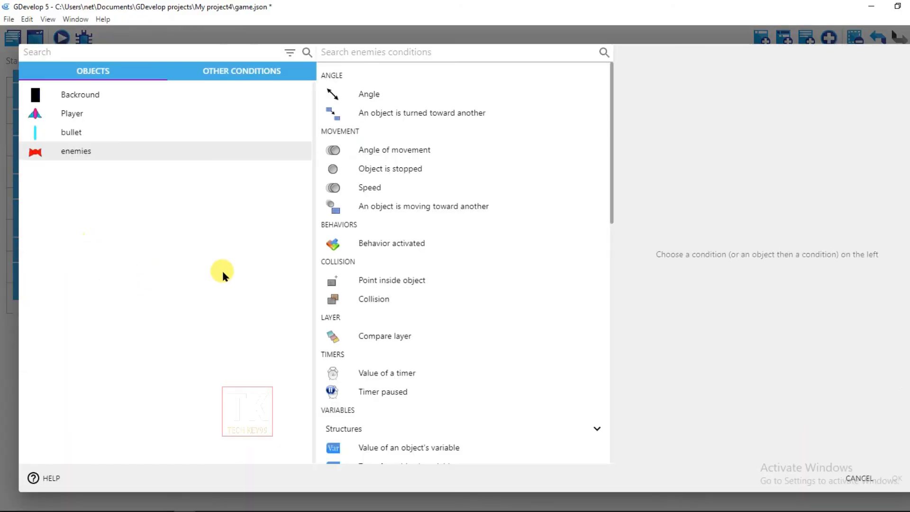
{"action": "scroll", "coordinate": [529, 162], "scroll_direction": "down", "scroll_amount": 6}
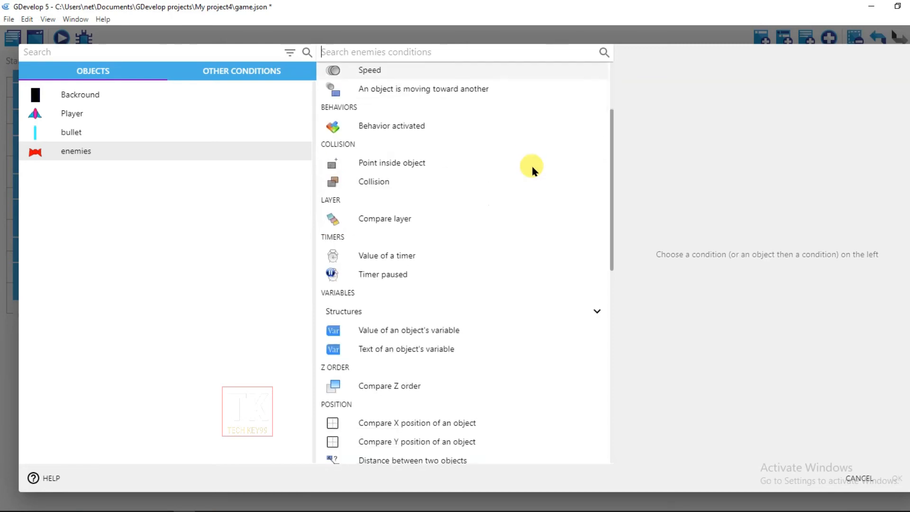
{"action": "scroll", "coordinate": [509, 180], "scroll_direction": "down", "scroll_amount": 5}
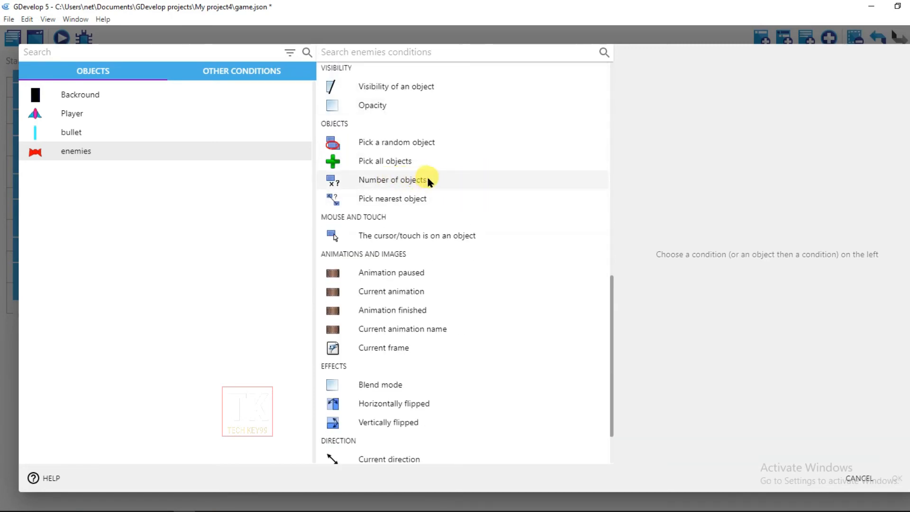
{"action": "left_click", "coordinate": [395, 181]}
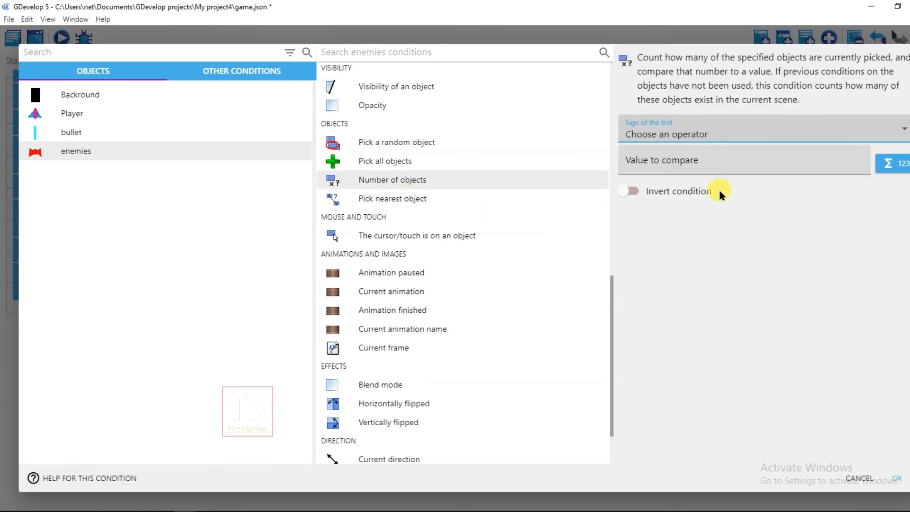
{"action": "left_click", "coordinate": [715, 137]}
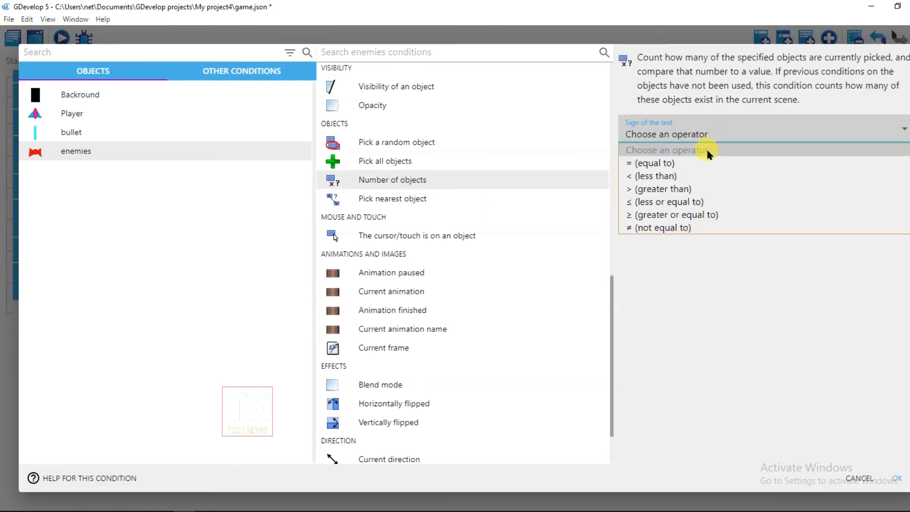
{"action": "left_click", "coordinate": [678, 163]}
{"action": "left_click", "coordinate": [677, 164]}
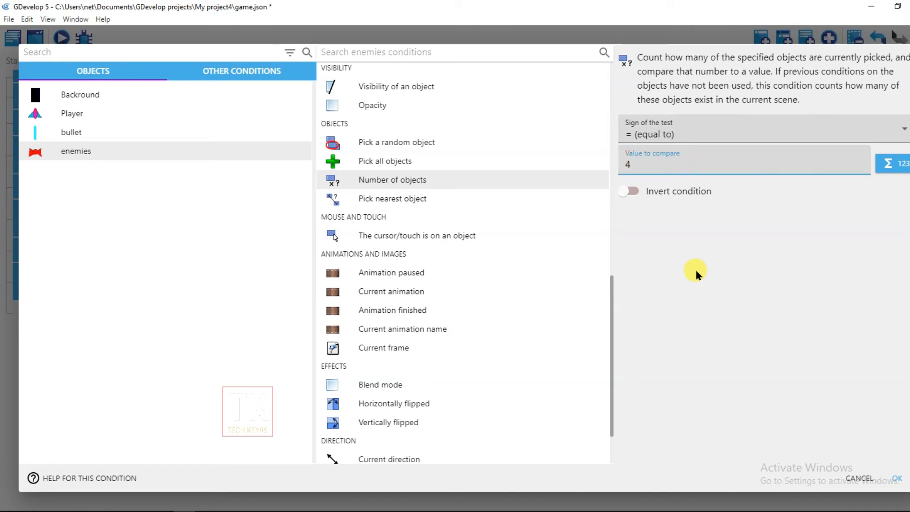
{"action": "left_click", "coordinate": [897, 478]}
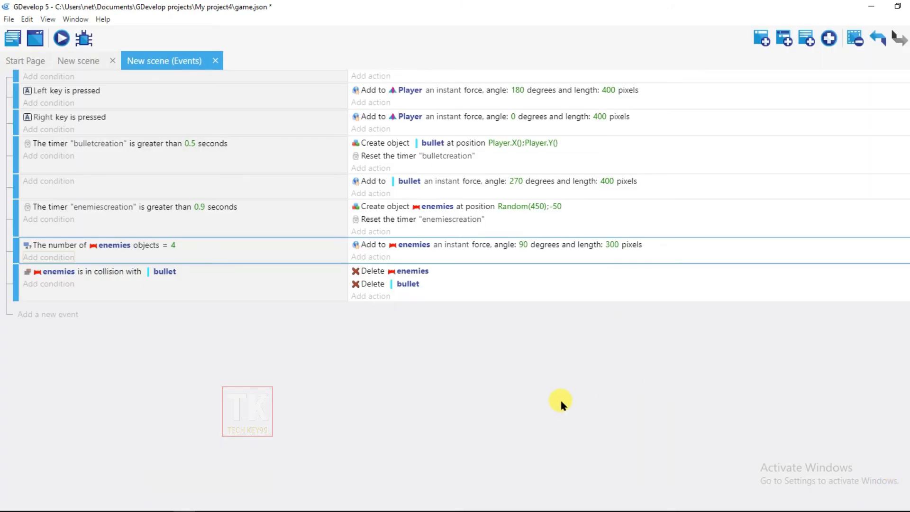
Preview the game in a maximized window and steer the ship left and right to test shooting the enemies.
{"action": "left_click", "coordinate": [60, 39]}
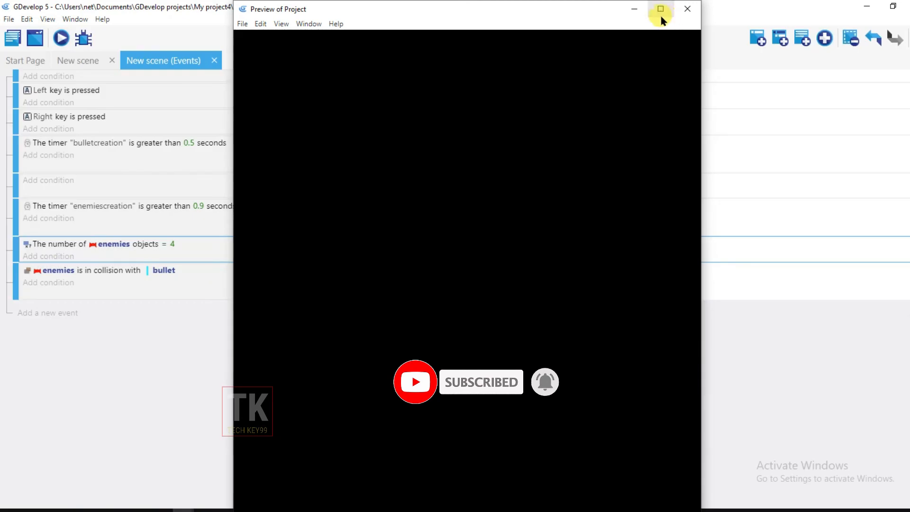
{"action": "left_click", "coordinate": [660, 10]}
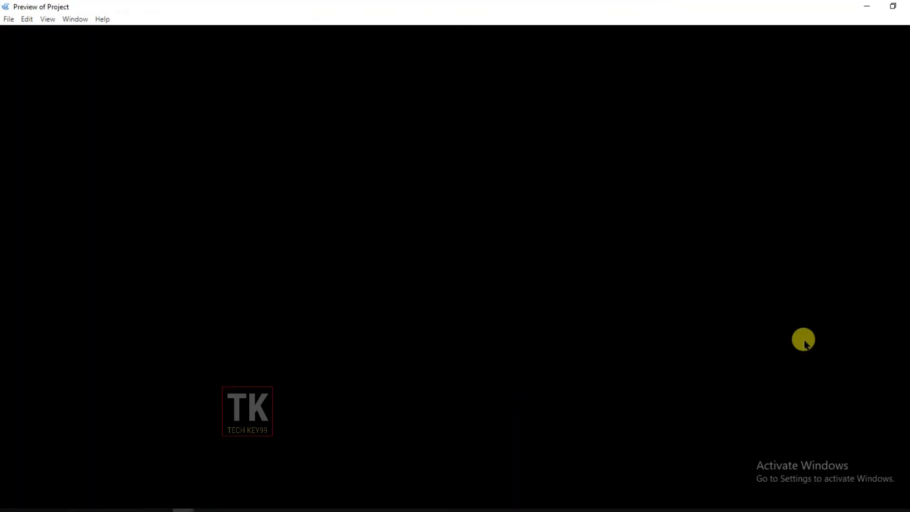
{"action": "key", "text": "space"}
{"action": "key", "text": "Right"}
{"action": "key", "text": "Left"}
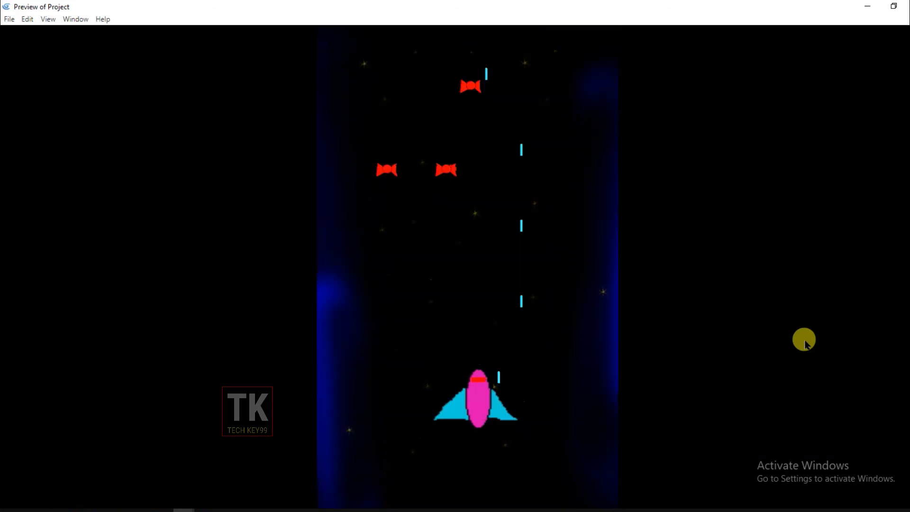
{"action": "key", "text": "Left"}
{"action": "key", "text": "Left"}
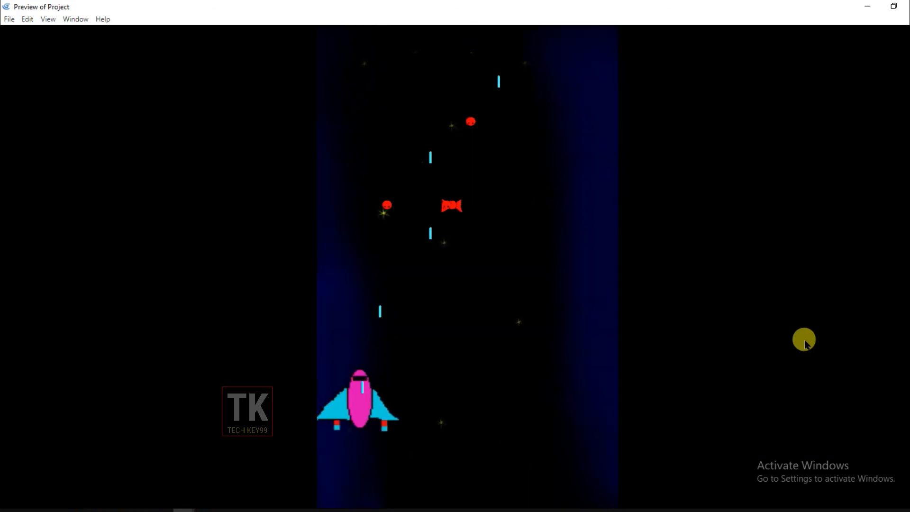
{"action": "key", "text": "Right"}
{"action": "key", "text": "Right"}
{"action": "key", "text": "Left"}
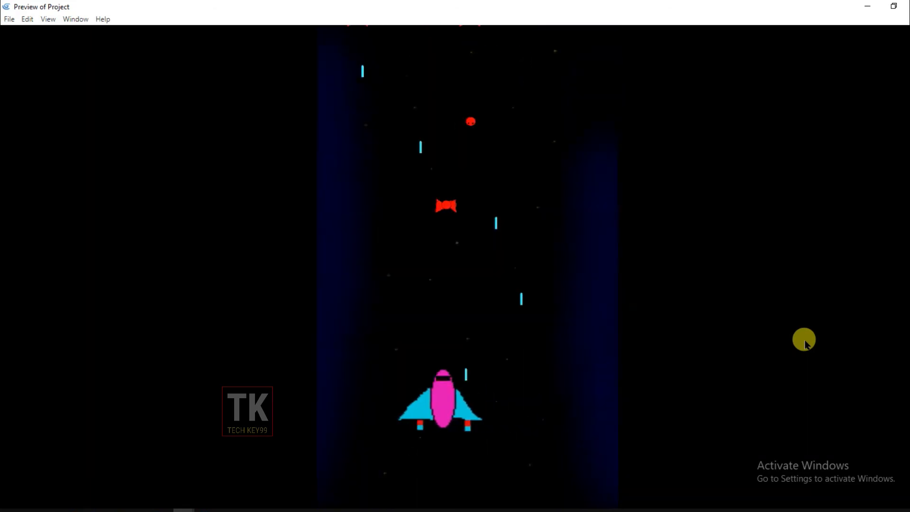
{"action": "key", "text": "Left"}
{"action": "key", "text": "Right"}
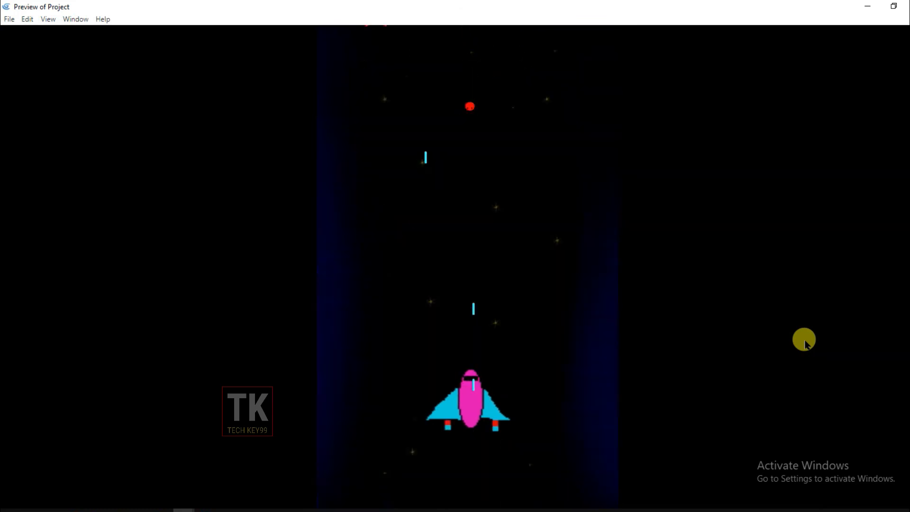
{"action": "key", "text": "Left"}
{"action": "key", "text": "Left"}
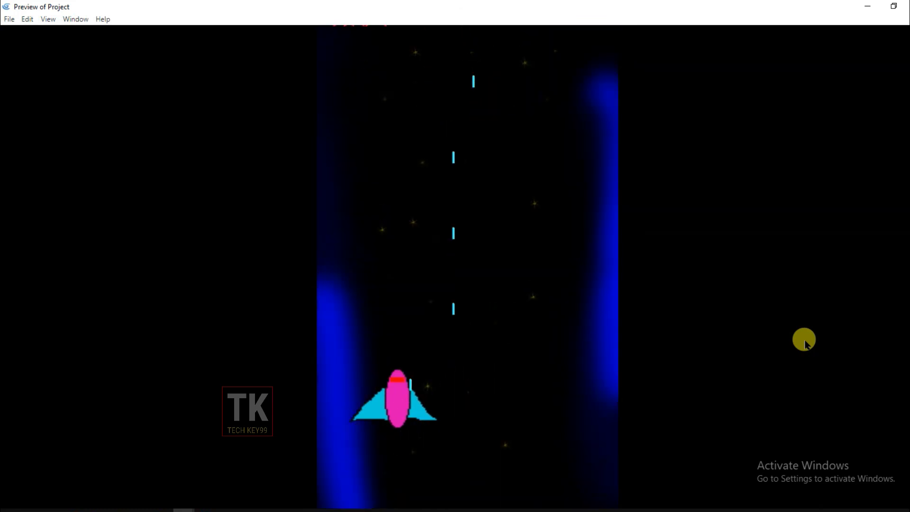
Steer the ship right and left in the project preview to test its bullets against the row of red enemies.
{"action": "key", "text": "Right"}
{"action": "key", "text": "Left"}
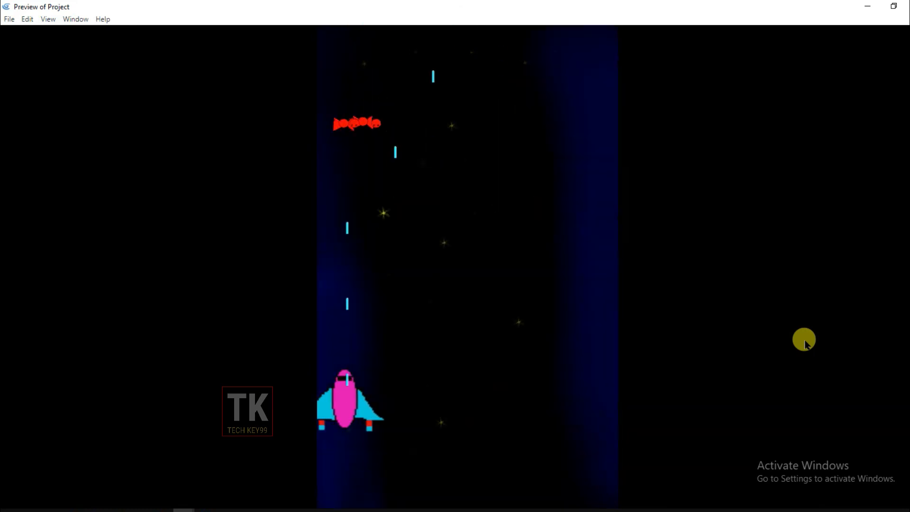
{"action": "key", "text": "Right"}
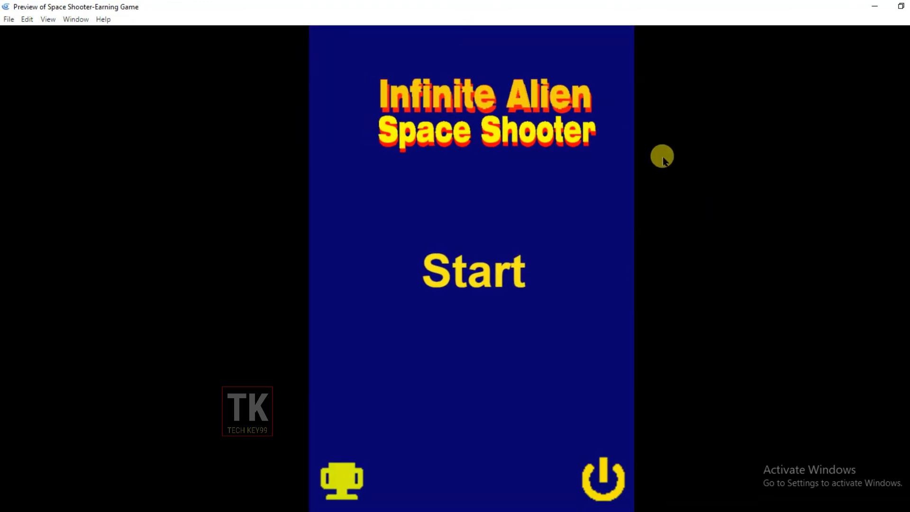
Start the Infinite Alien Space Shooter game in its preview and move the ship sideways while firing at the descending enemies.
{"action": "left_click", "coordinate": [593, 295]}
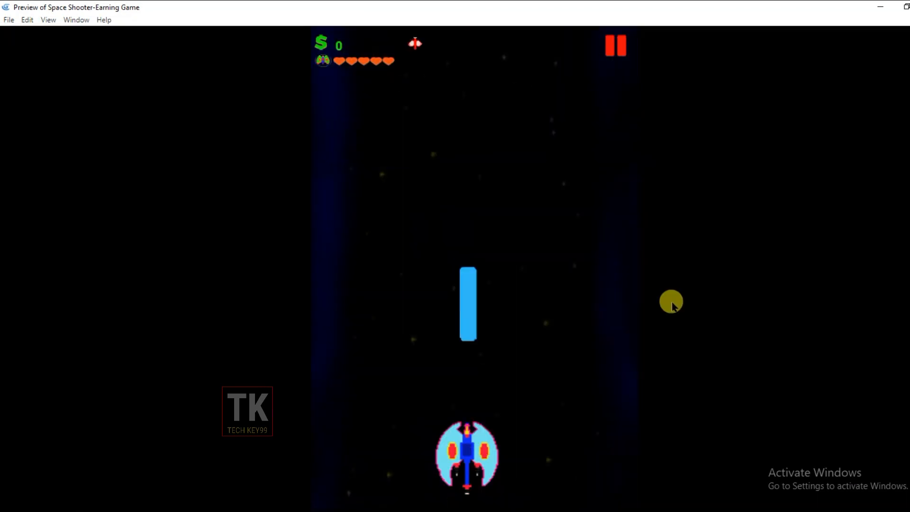
{"action": "key", "text": "space"}
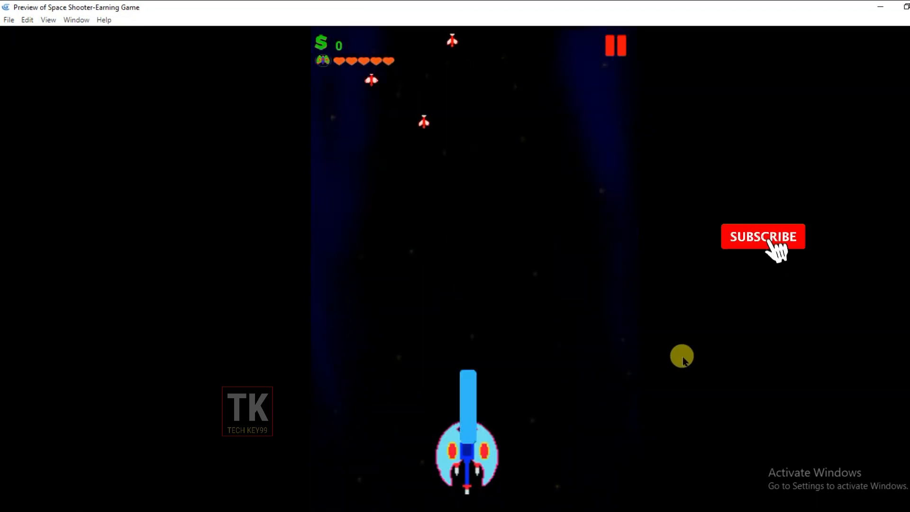
{"action": "key", "text": "Left"}
{"action": "key", "text": "space"}
{"action": "key", "text": "Right"}
{"action": "key", "text": "space"}
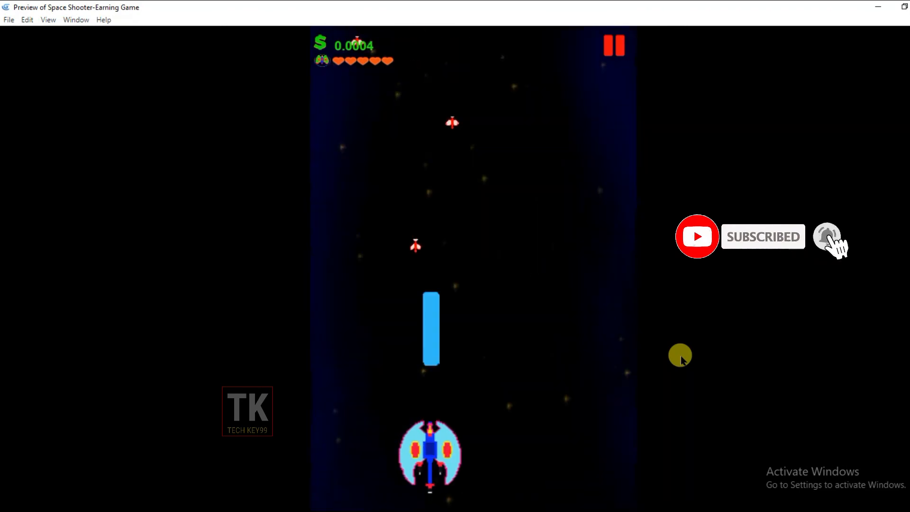
{"action": "key", "text": "Right"}
{"action": "key", "text": "space"}
{"action": "key", "text": "Left"}
{"action": "key", "text": "Left"}
{"action": "key", "text": "space"}
{"action": "key", "text": "Right"}
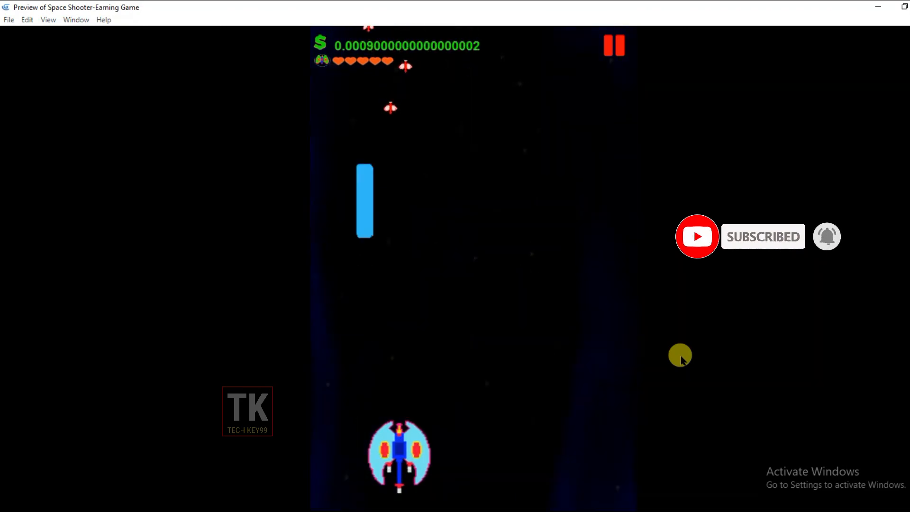
{"action": "key", "text": "space"}
{"action": "key", "text": "Right"}
{"action": "key", "text": "Left"}
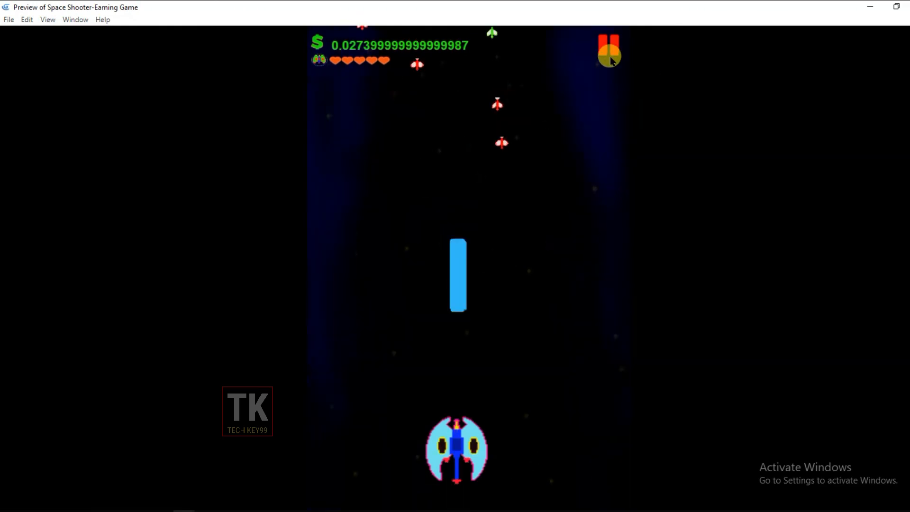
Pause the Space Shooter-Earning Game preview and restart the round from the pause options.
{"action": "left_click", "coordinate": [610, 56]}
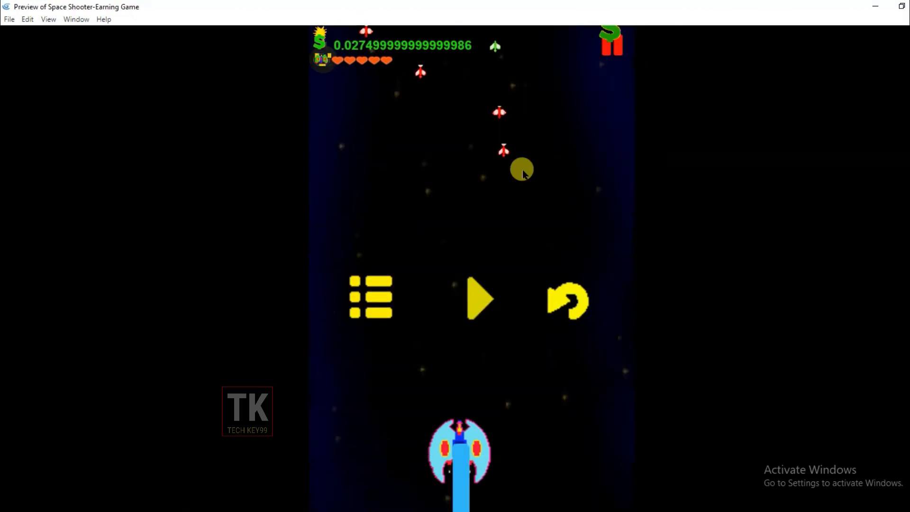
{"action": "left_click", "coordinate": [319, 42]}
{"action": "left_click", "coordinate": [560, 330]}
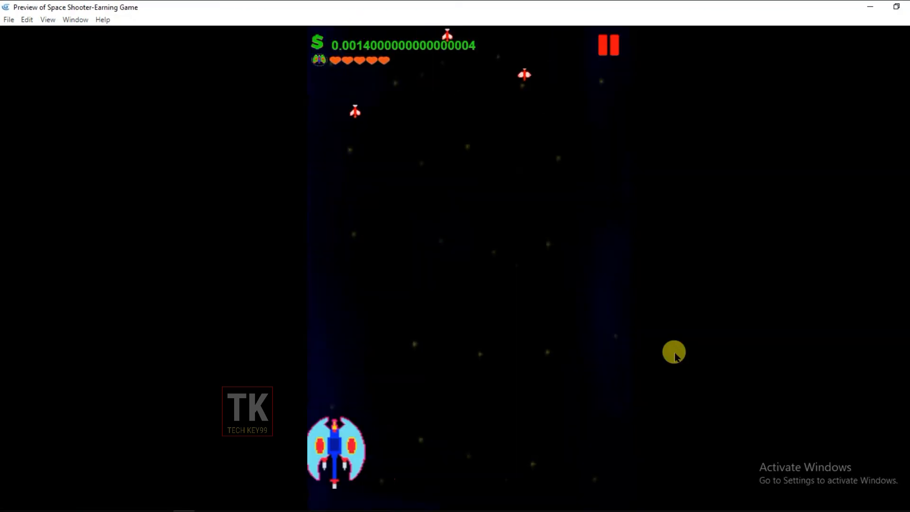
Play the restarted round, moving the ship left and right while shooting the red and green enemies.
{"action": "key", "text": "space"}
{"action": "key", "text": "Right"}
{"action": "key", "text": "space"}
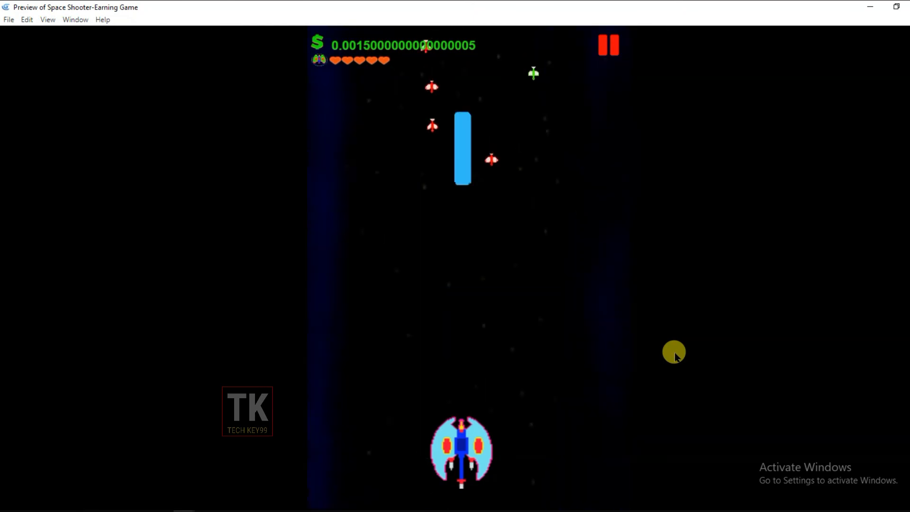
{"action": "key", "text": "Left"}
{"action": "key", "text": "Left"}
{"action": "key", "text": "space"}
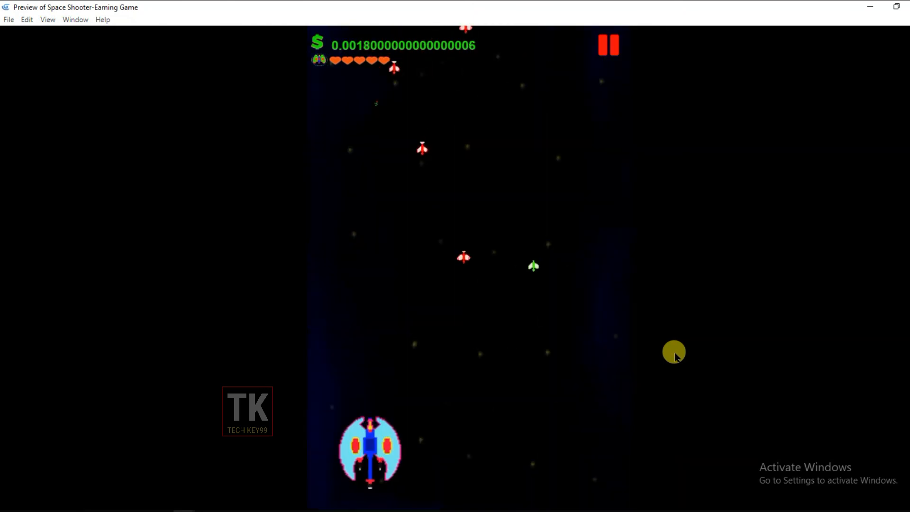
{"action": "key", "text": "space"}
{"action": "key", "text": "Right"}
{"action": "key", "text": "Left"}
{"action": "key", "text": "space"}
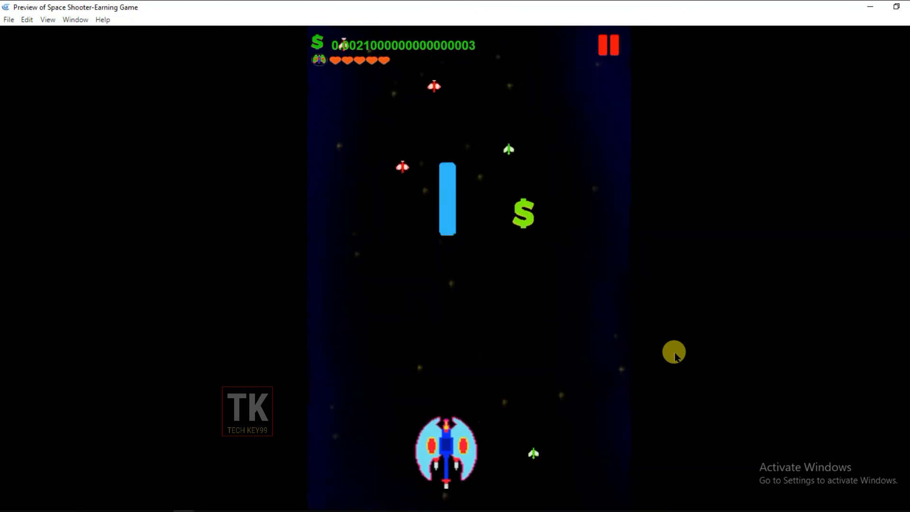
{"action": "key", "text": "Left"}
{"action": "key", "text": "Right"}
{"action": "key", "text": "space"}
{"action": "key", "text": "Left"}
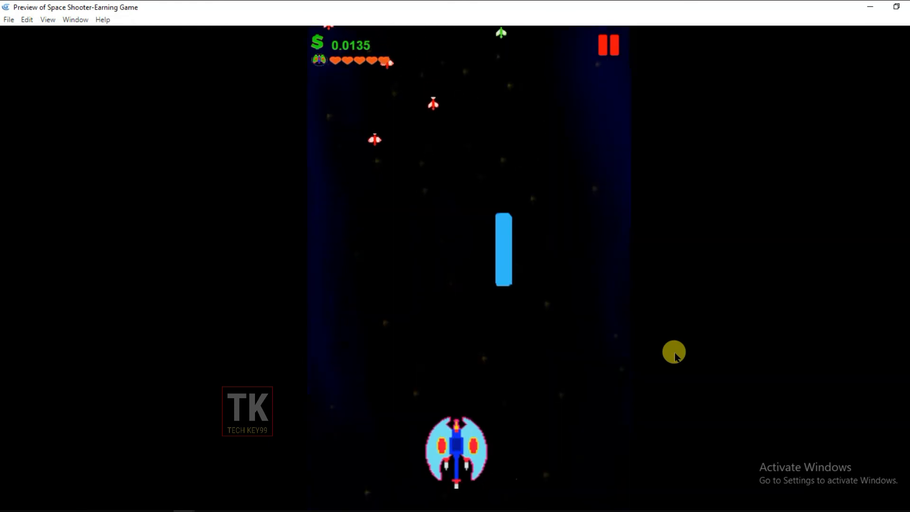
{"action": "key", "text": "Left"}
{"action": "key", "text": "space"}
{"action": "key", "text": "Right"}
{"action": "key", "text": "space"}
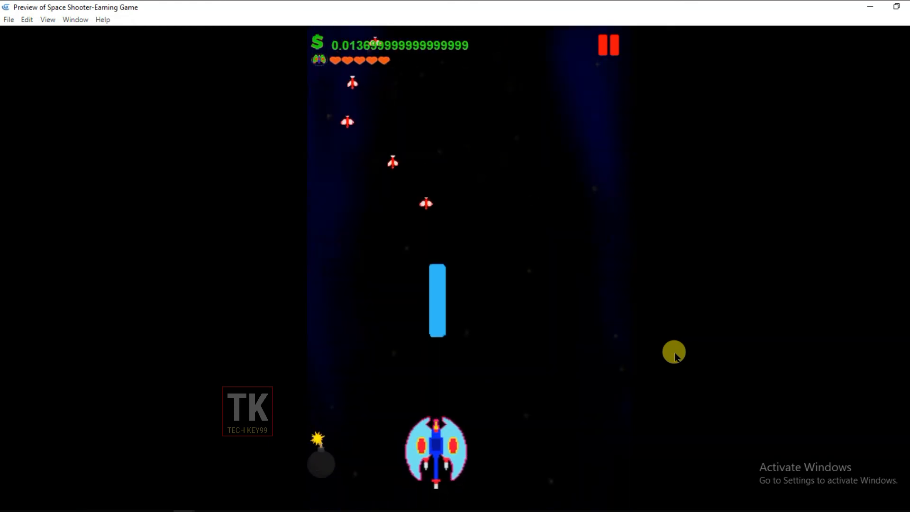
{"action": "key", "text": "Left"}
{"action": "key", "text": "space"}
{"action": "key", "text": "Right"}
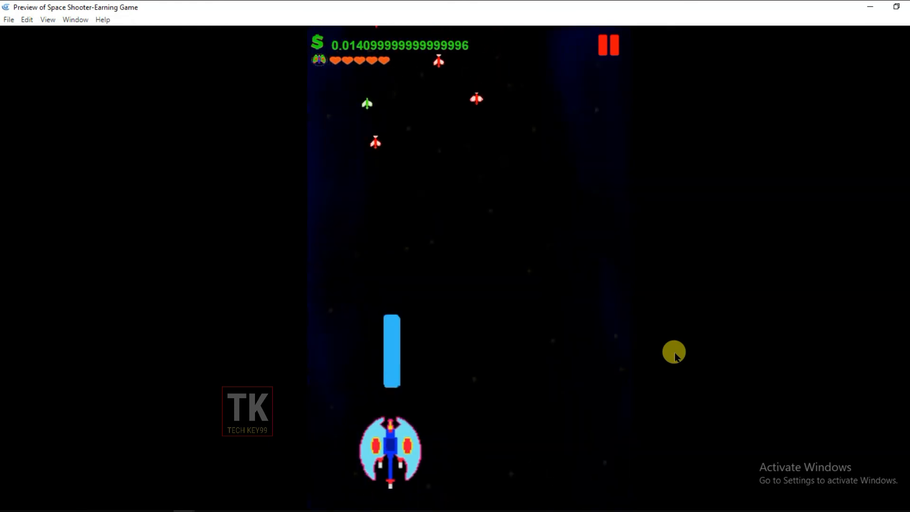